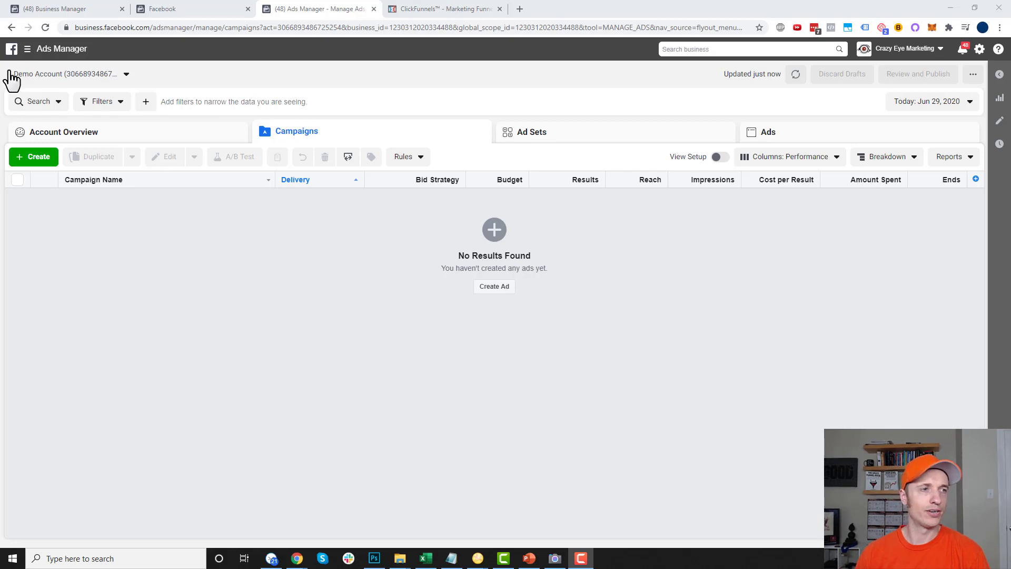
Open Events Manager from Ads Manager and switch it to the previous version.
click(33, 52)
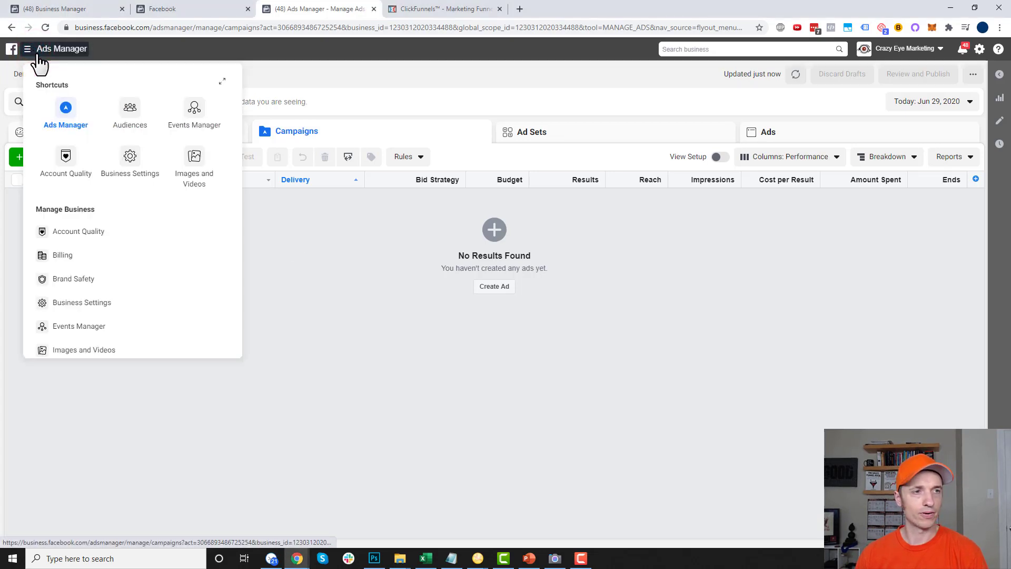
click(193, 113)
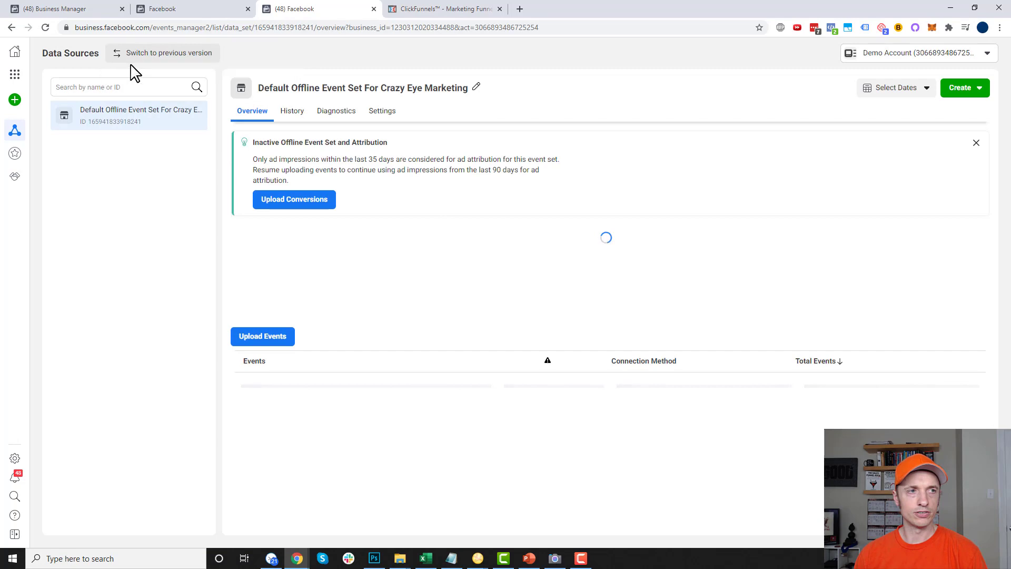
click(201, 66)
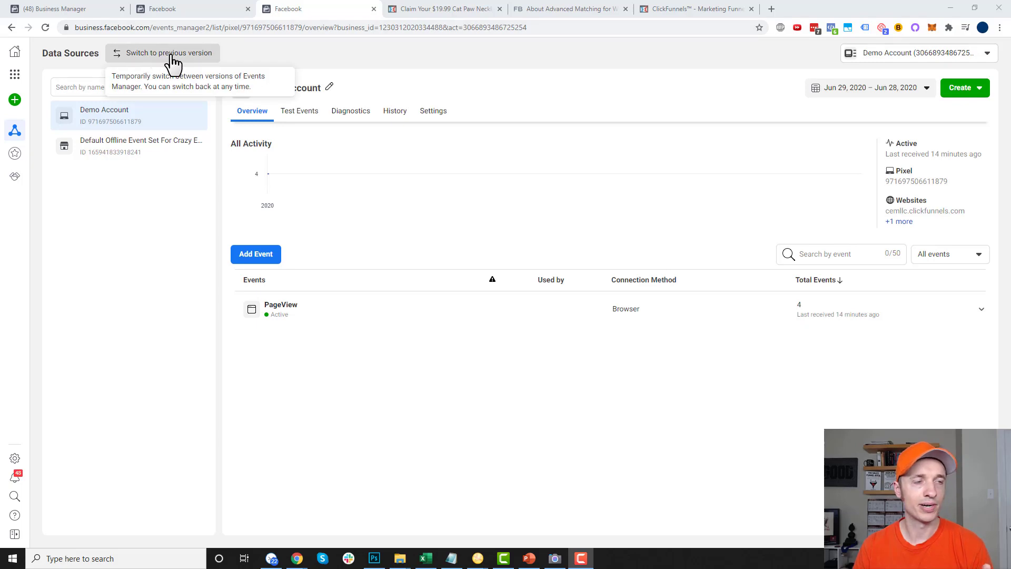
Examine the manual pixel code installation for the Demo Account pixel's website activity, then close the setup dialog.
click(264, 257)
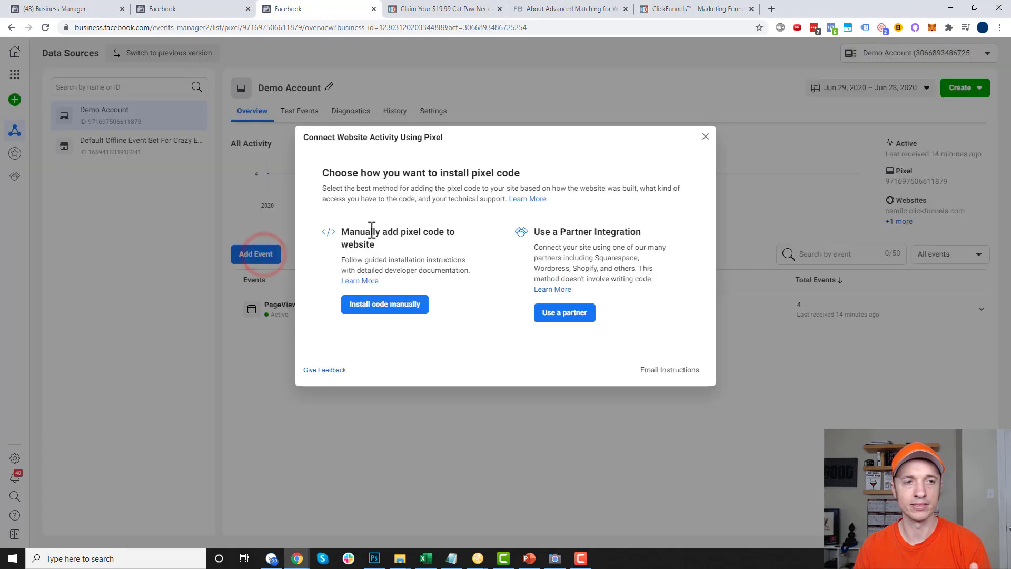
drag(349, 232, 445, 231)
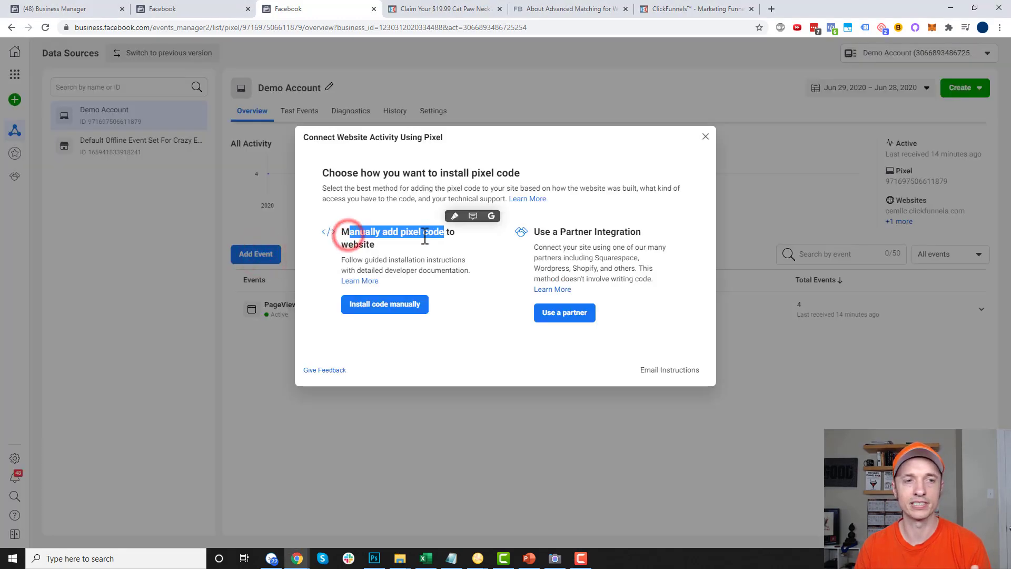
click(392, 305)
click(373, 316)
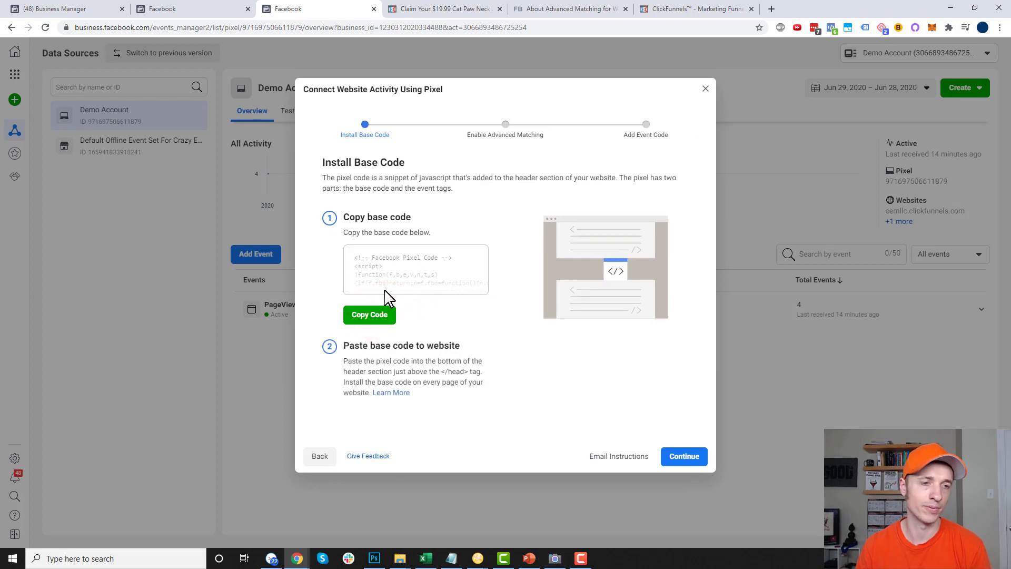
click(705, 89)
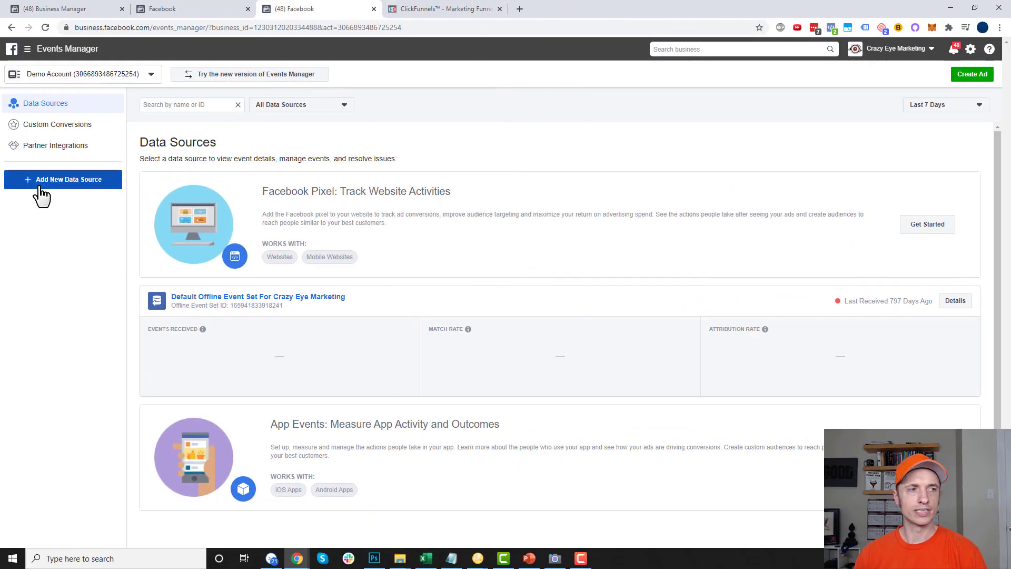
click(83, 183)
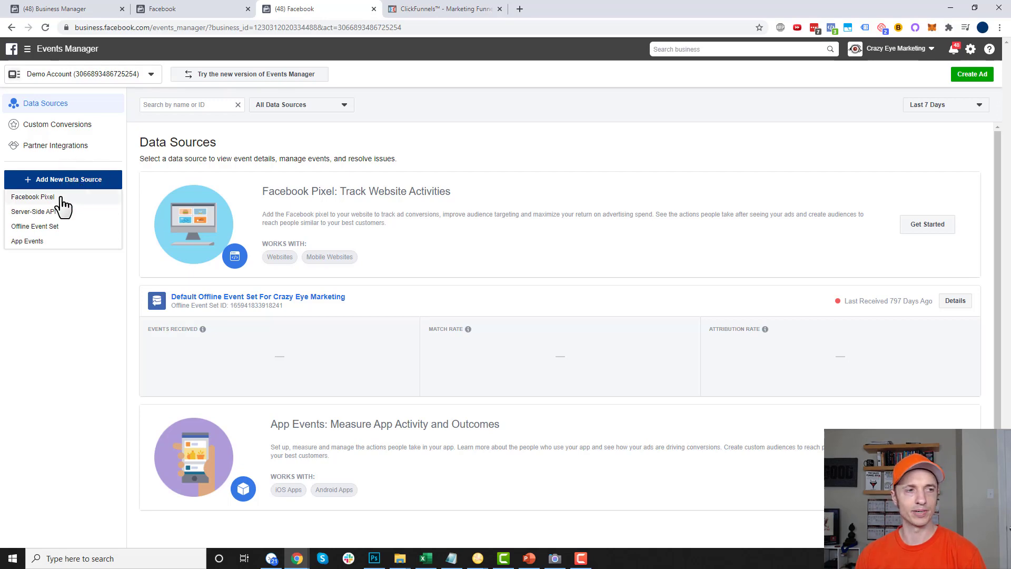
click(62, 199)
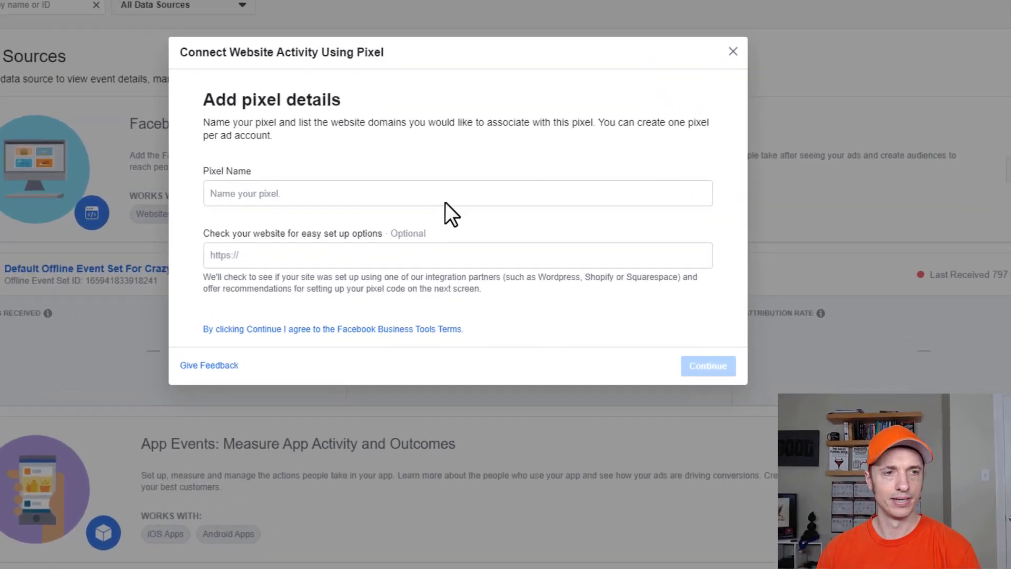
click(451, 197)
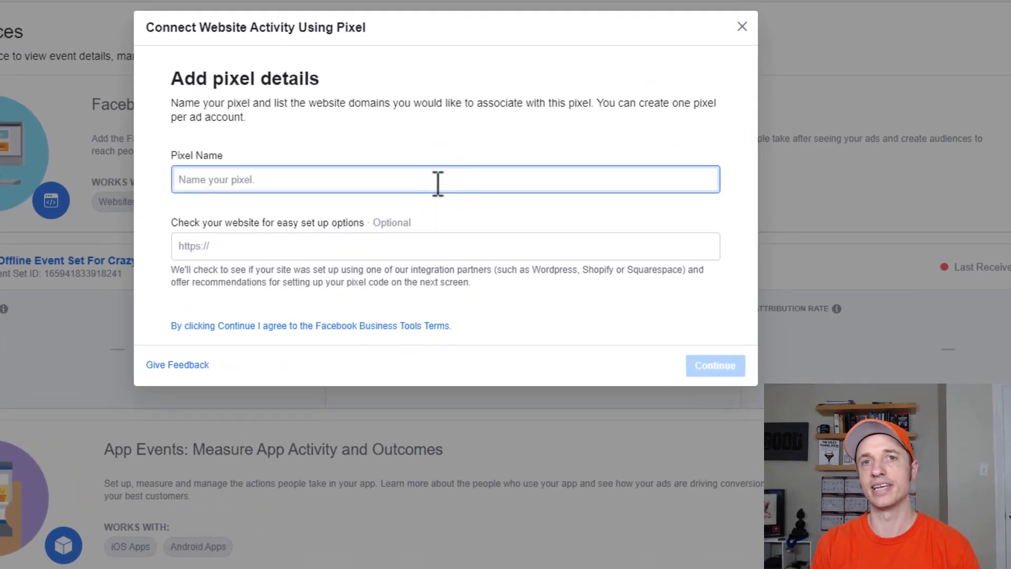
text(Demo Account)
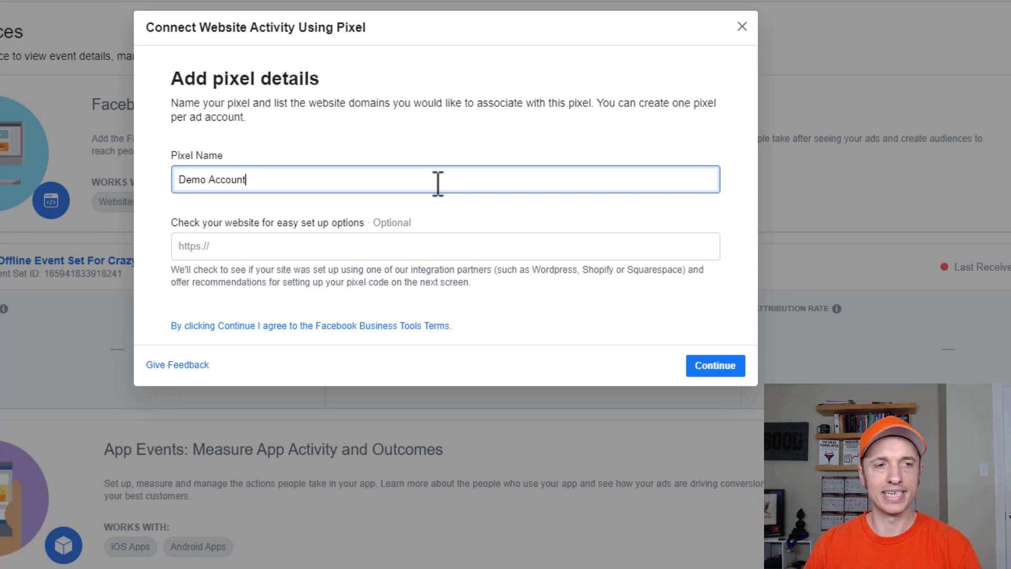
click(448, 246)
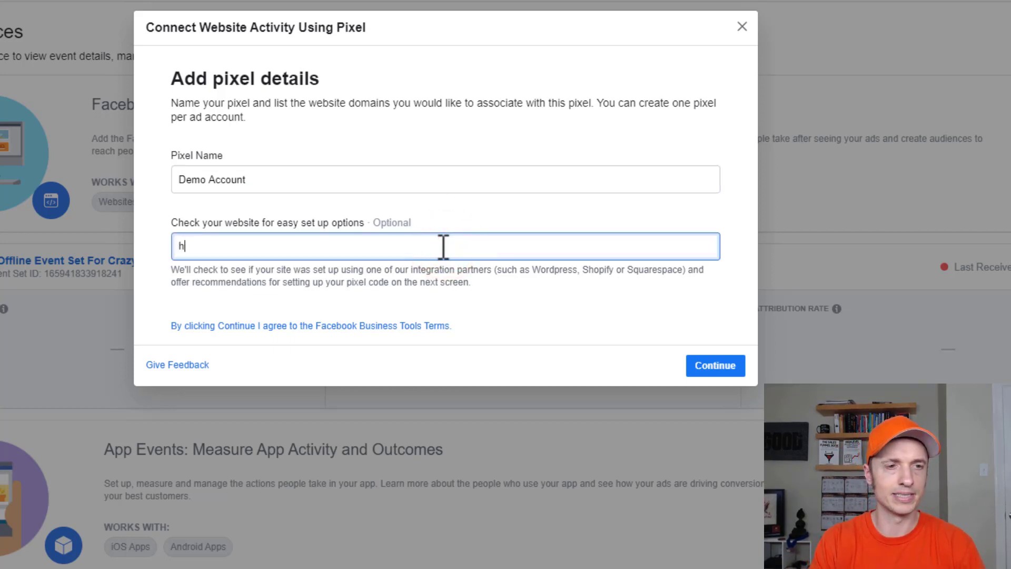
text(https://www.crazyeyemarketing.com)
click(715, 367)
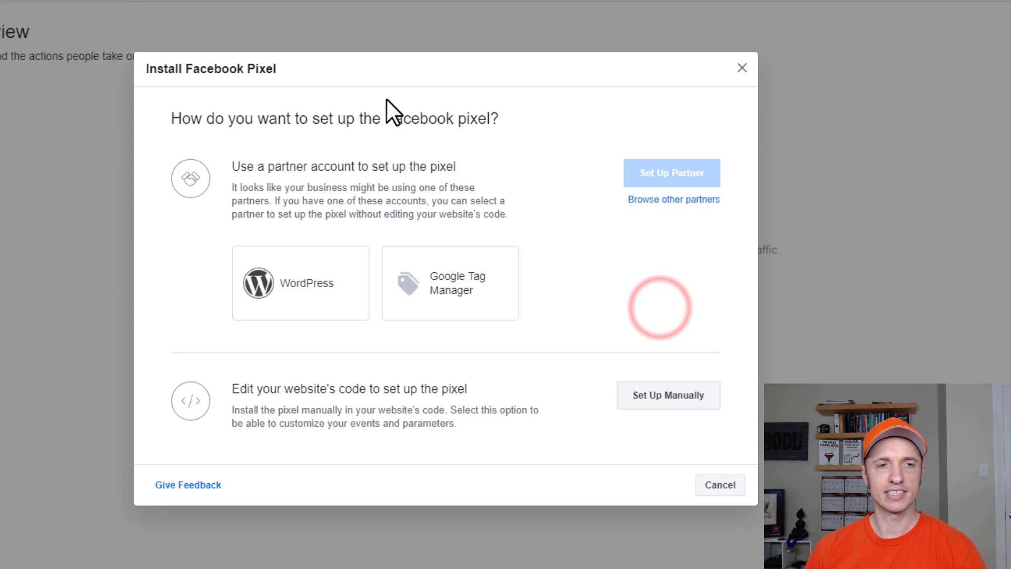
Review the available partner integrations for setting up the pixel, then return to the setup method choice.
drag(241, 167, 471, 162)
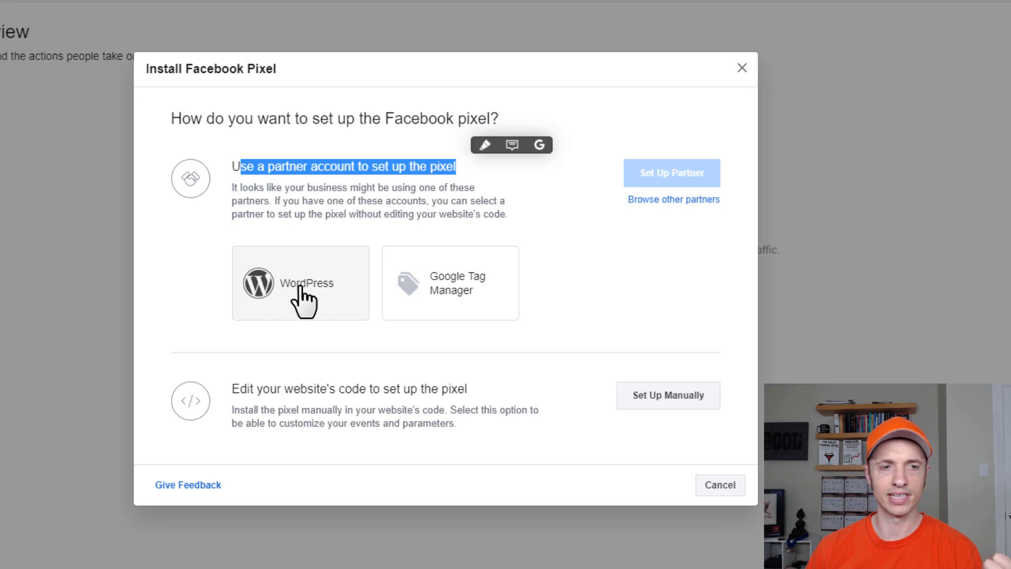
click(658, 200)
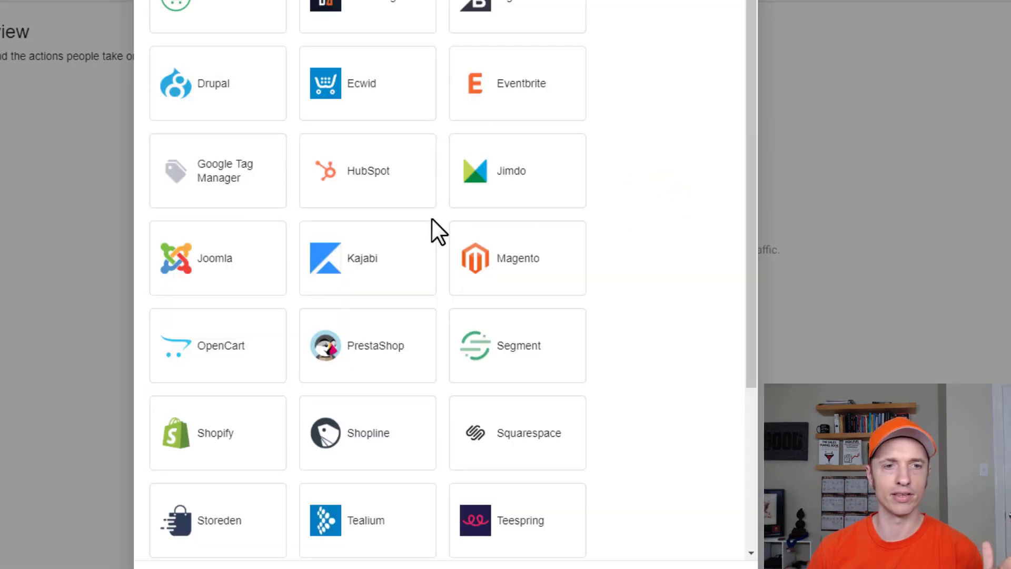
scroll(444, 316, down, 4)
scroll(348, 395, up, 4)
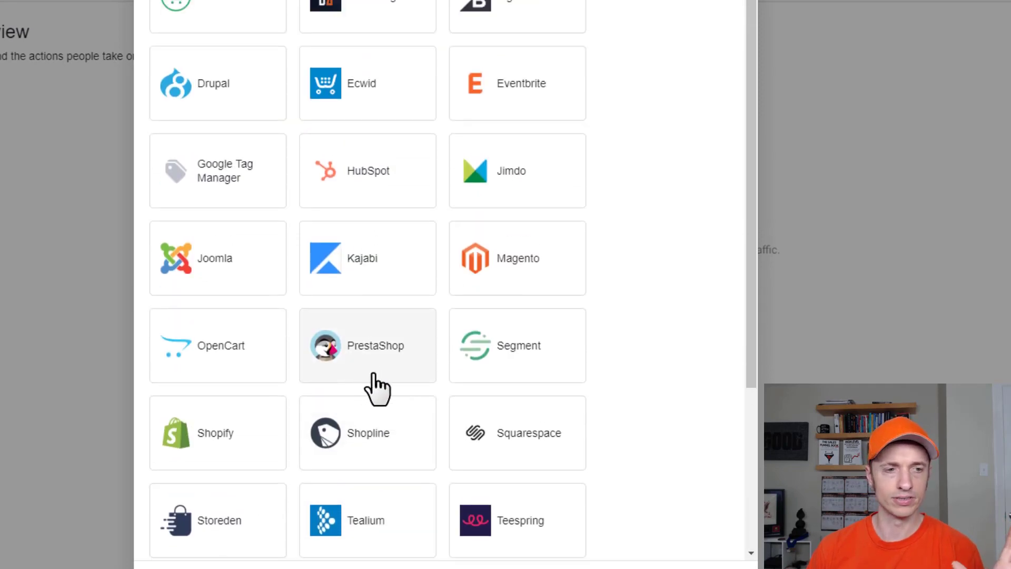
scroll(240, 437, down, 1)
scroll(244, 451, down, 1)
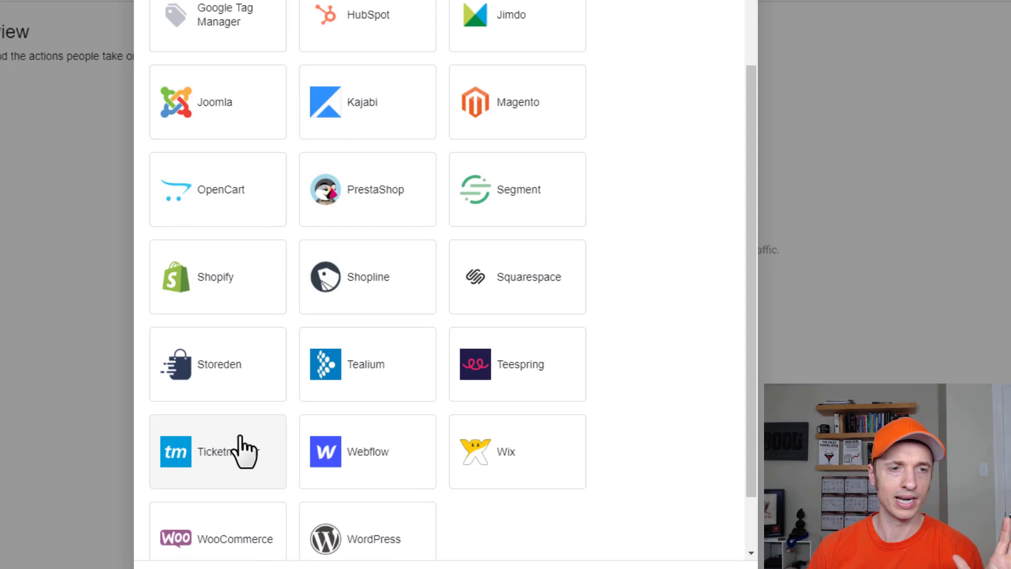
scroll(243, 450, up, 2)
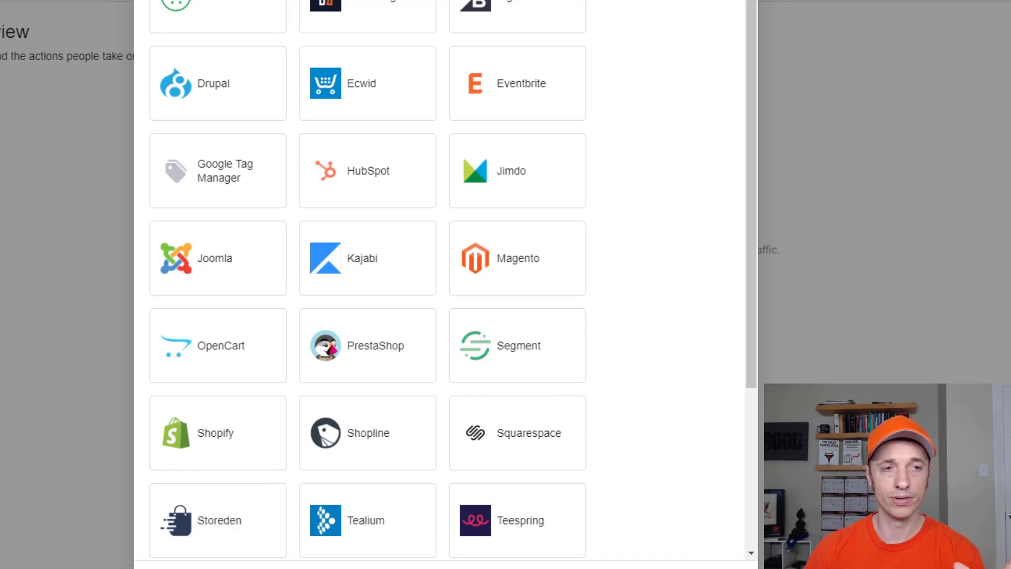
click(164, 565)
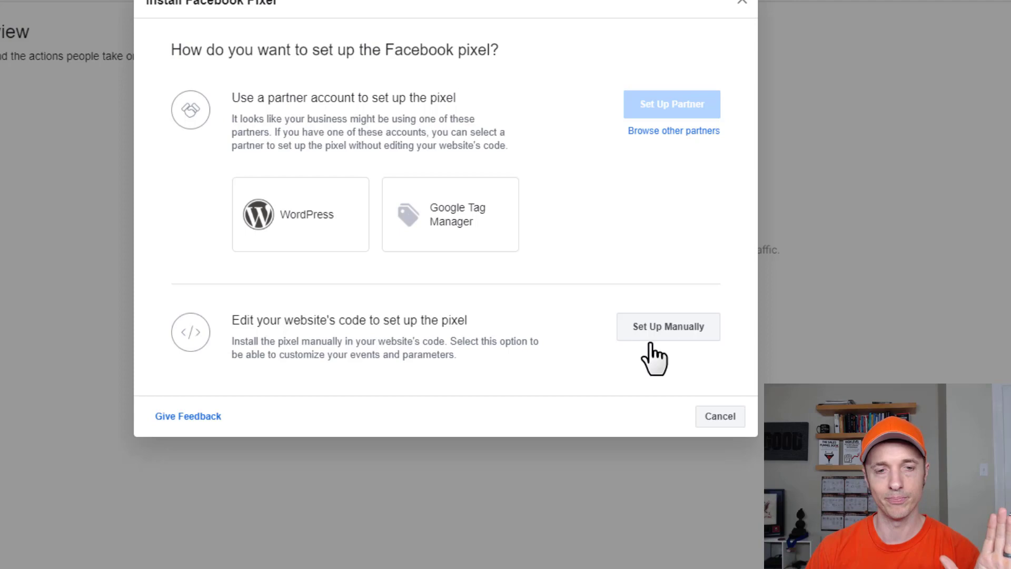
Choose manual pixel setup, review where the base code belongs relative to the </head> tag, and copy the code.
click(678, 330)
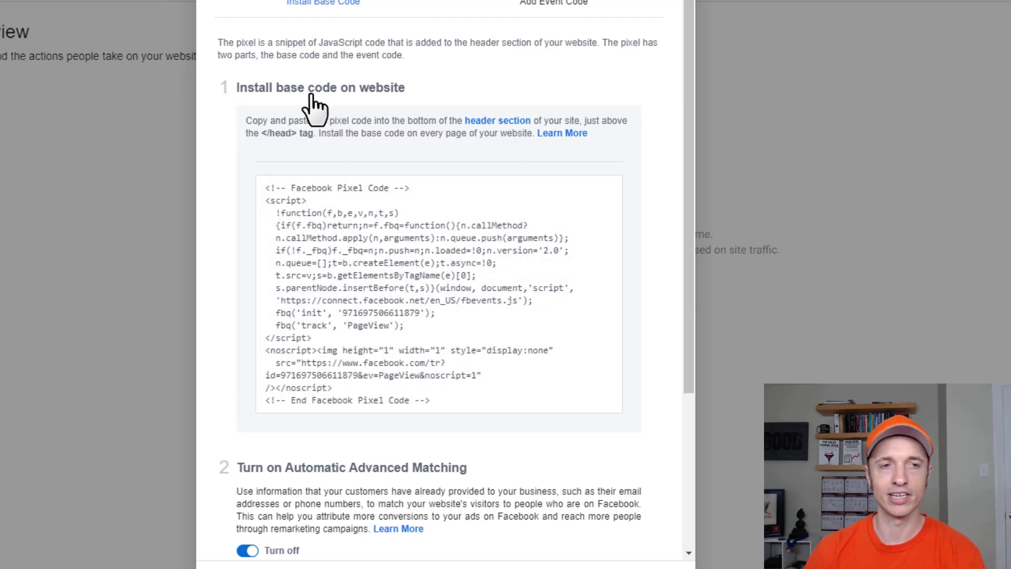
mouse_move(402, 303)
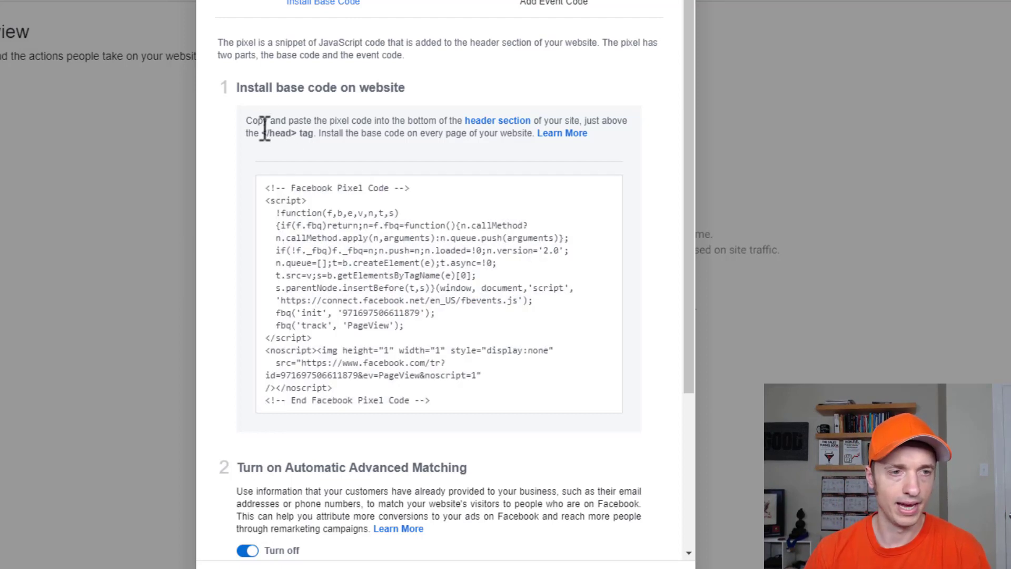
drag(262, 133, 314, 133)
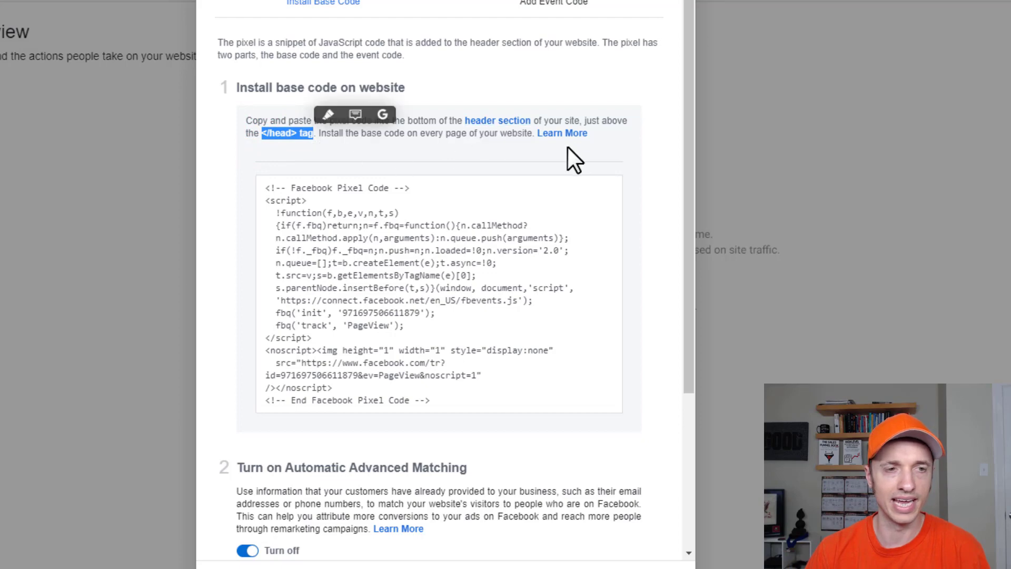
mouse_move(590, 122)
mouse_down()
mouse_move(463, 135)
mouse_move(588, 121)
mouse_up()
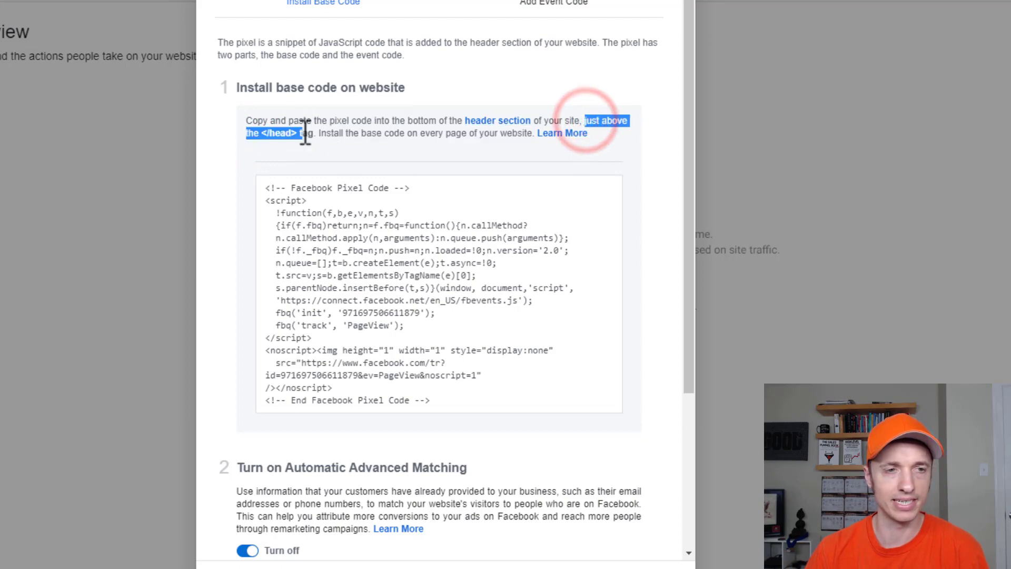
click(401, 291)
Switch to ClickFunnels, paste the pixel base code into the AliExpress Funnel's head tracking code, and save the funnel settings.
click(463, 9)
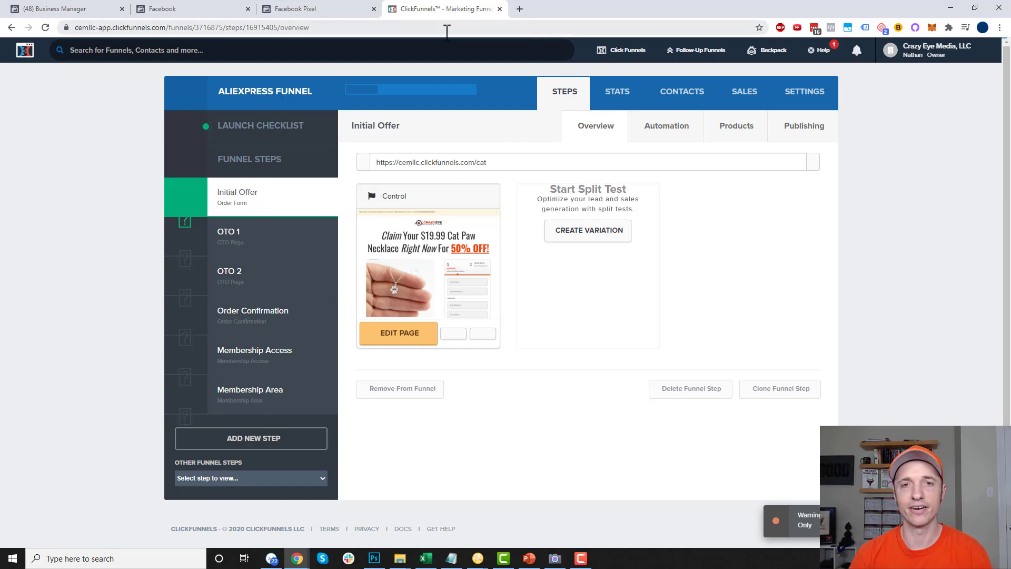
click(812, 94)
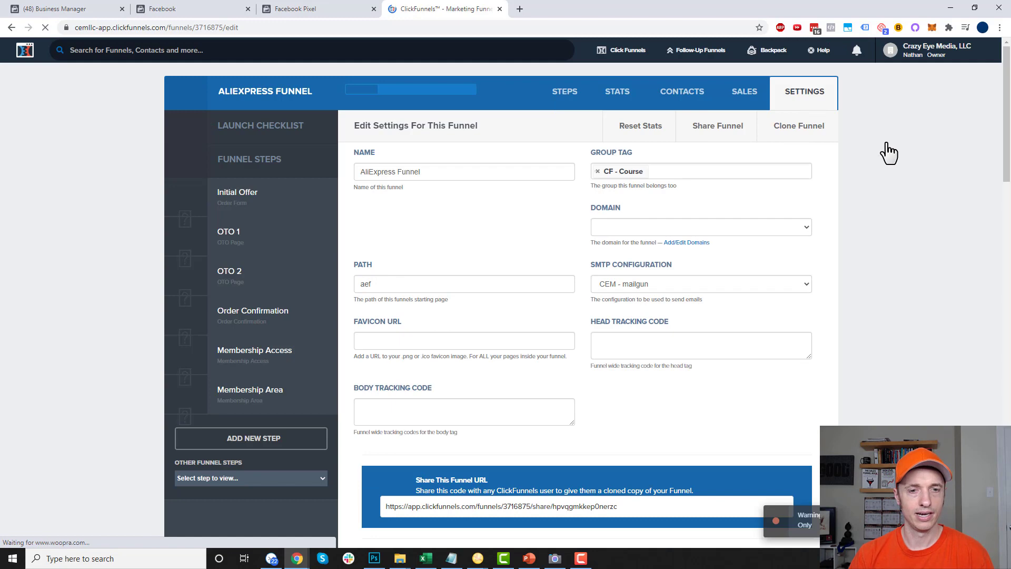
scroll(622, 300, down, 2)
click(636, 235)
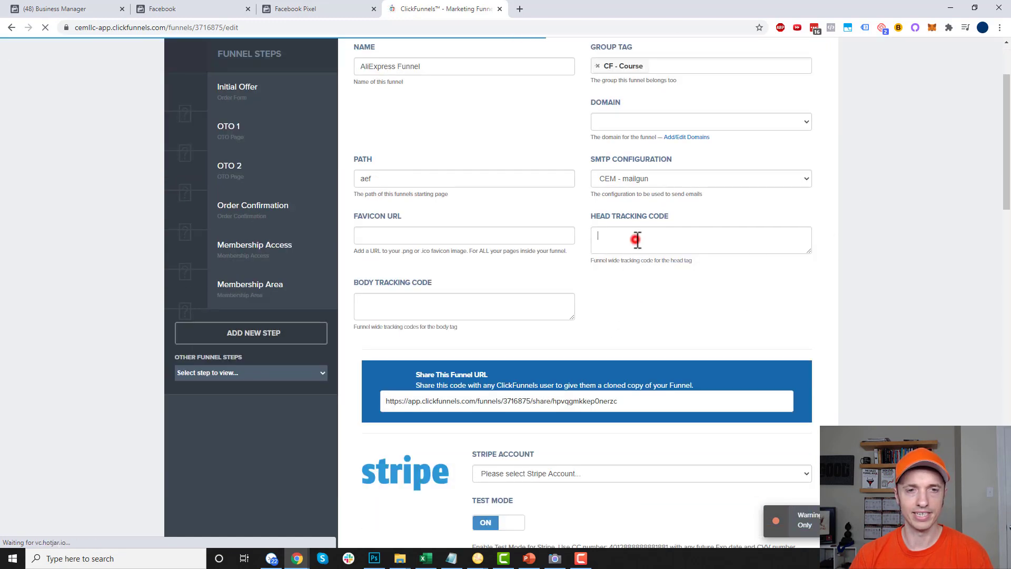
key(ctrl+v)
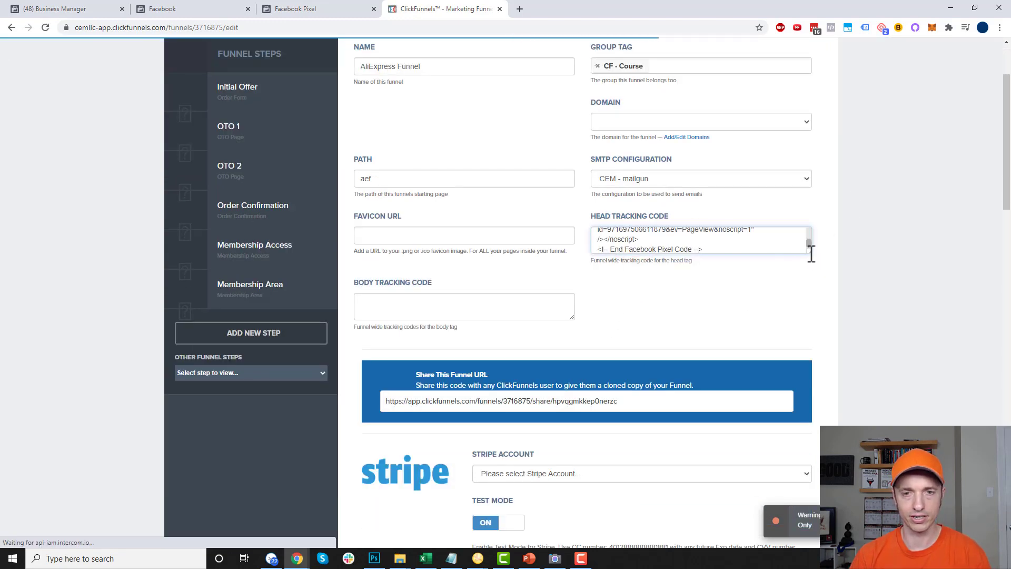
click(811, 253)
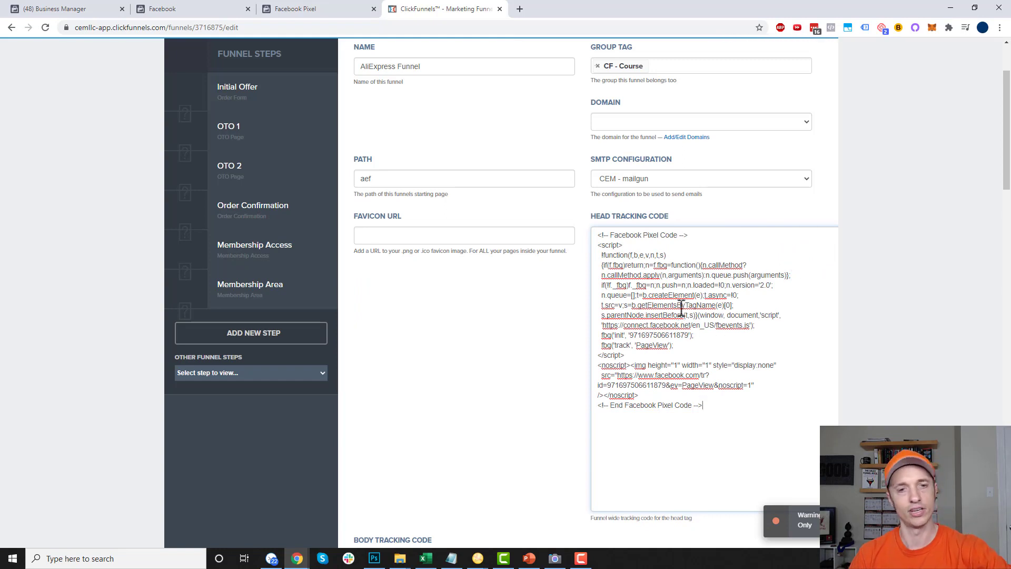
scroll(686, 320, down, 5)
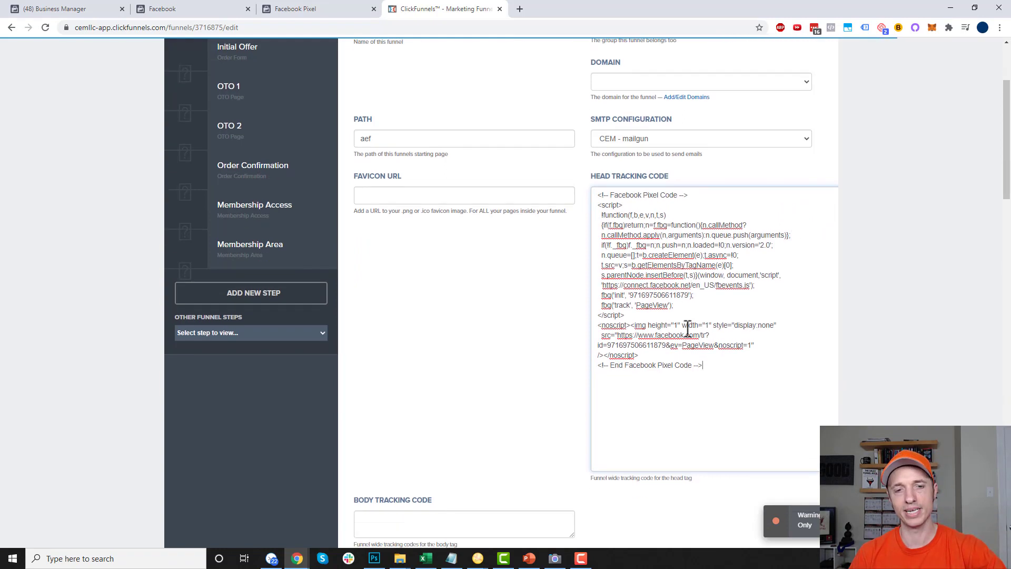
scroll(691, 333, down, 20)
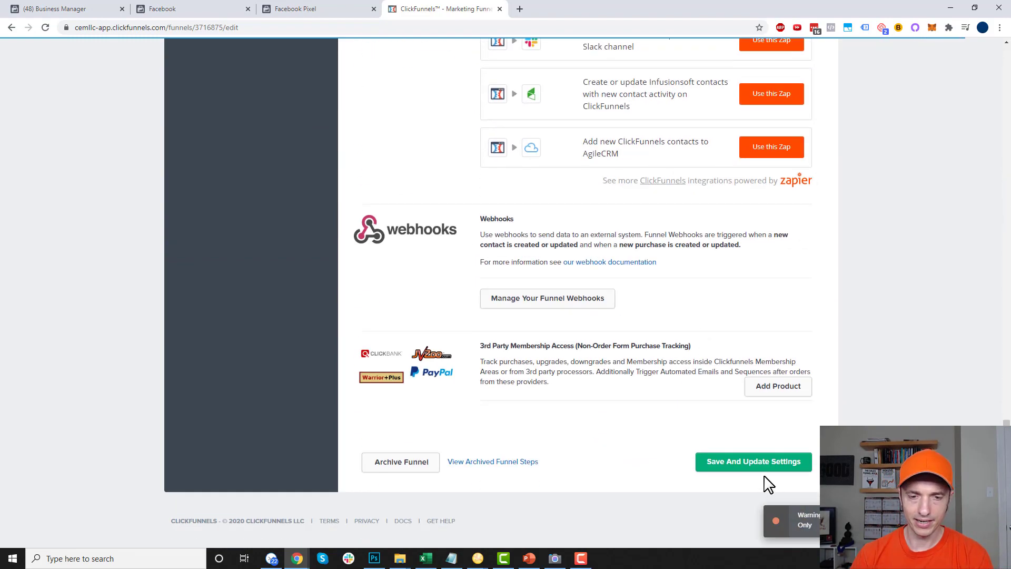
click(761, 464)
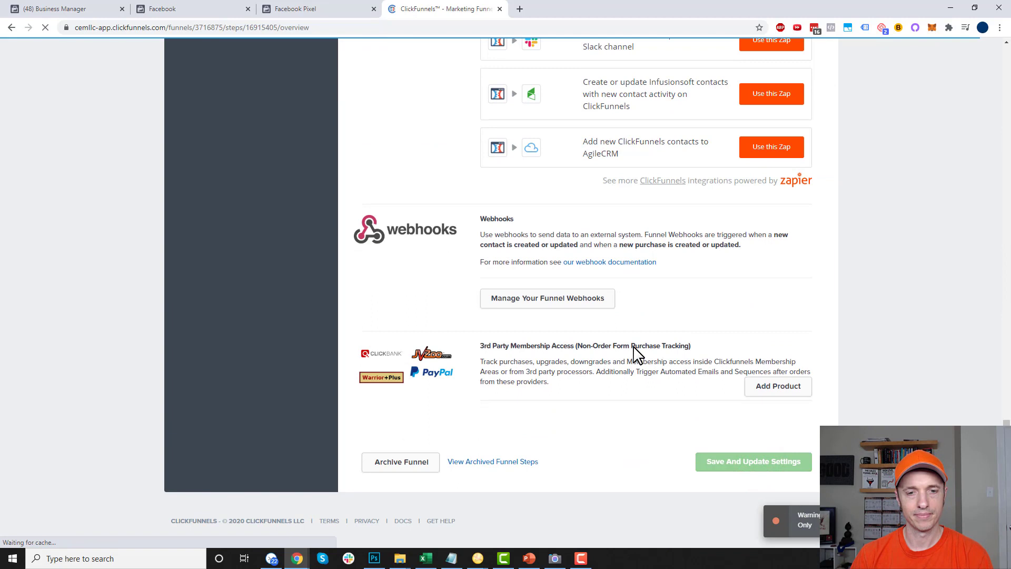
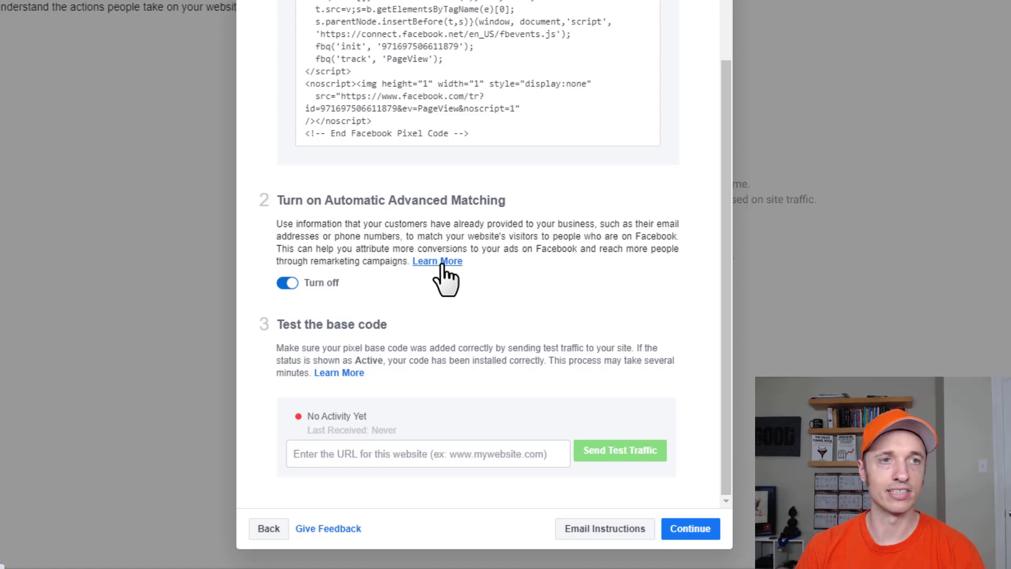
Read the help article about Advanced Matching for Web linked from the pixel's Automatic Advanced Matching section.
click(441, 262)
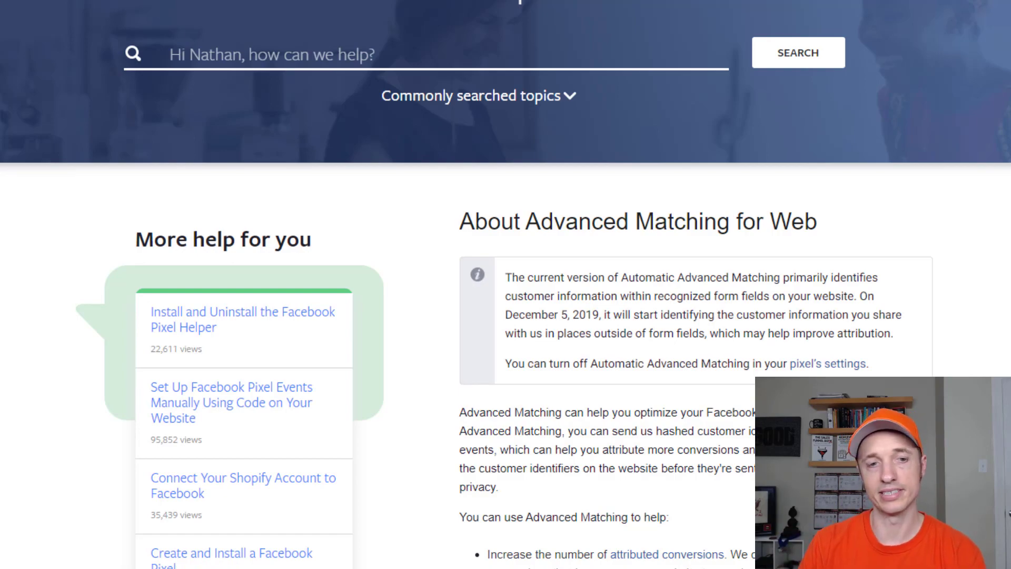
scroll(424, 56, down, 3)
scroll(664, 190, up, 2)
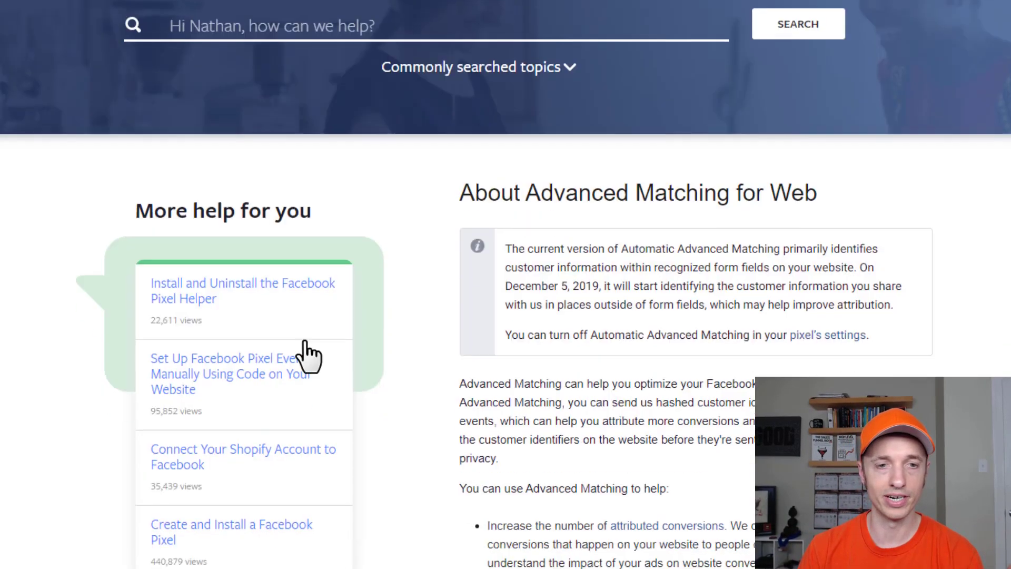
scroll(691, 310, down, 15)
scroll(669, 301, up, 2)
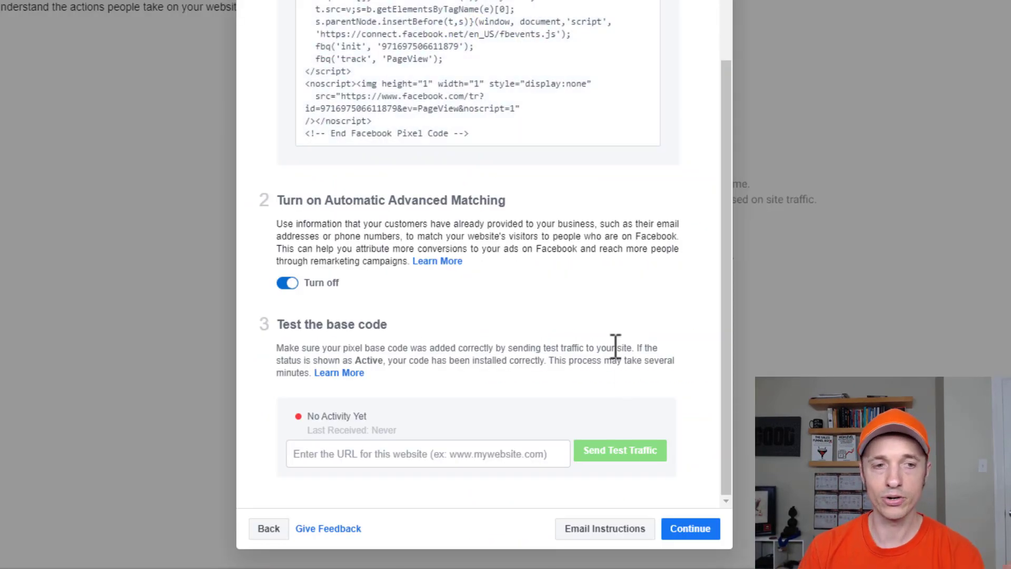
Review the customer information options and hashing note for Automatic Advanced Matching, then leave the feature turned off.
click(291, 285)
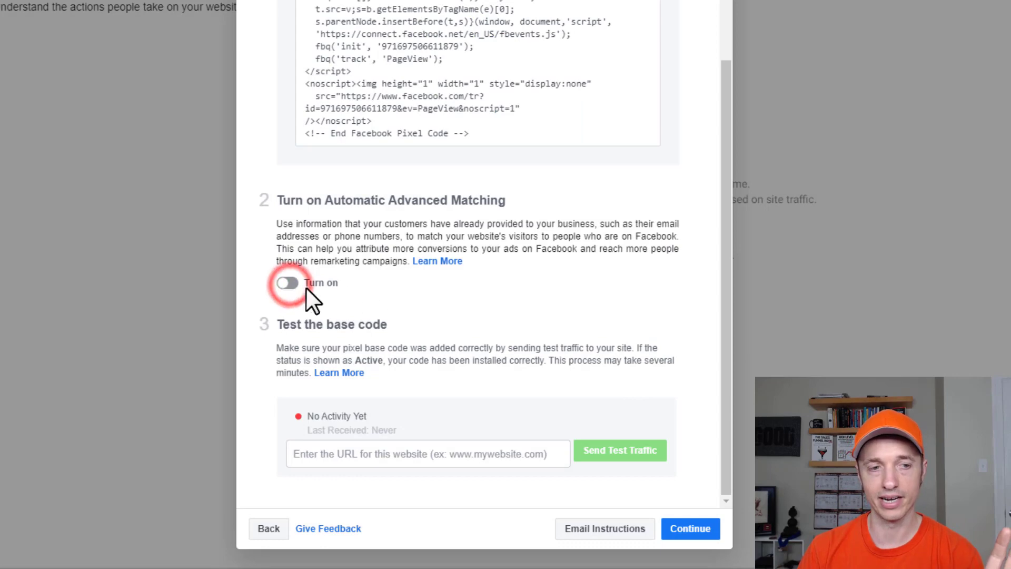
click(284, 284)
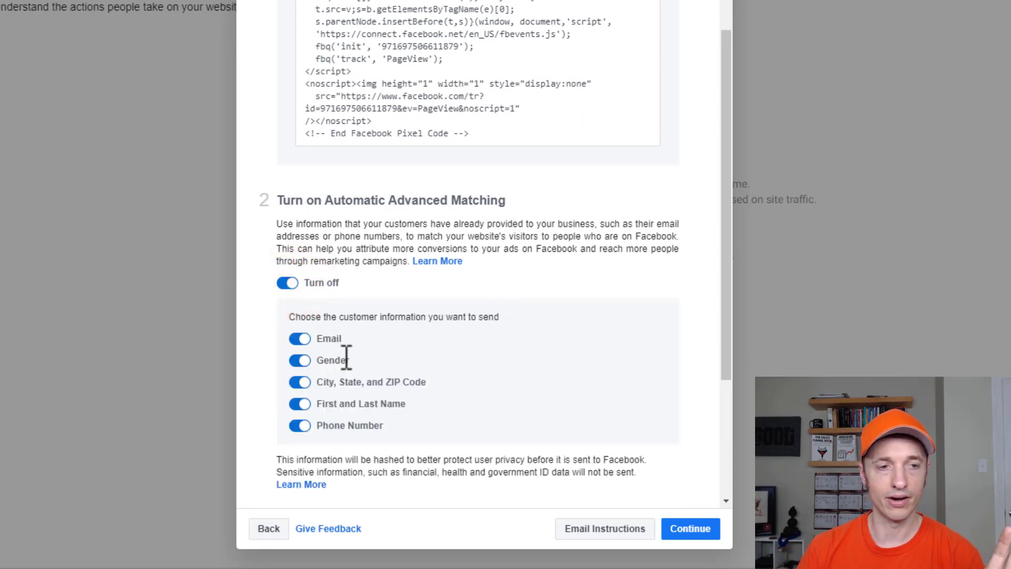
scroll(335, 221, down, 3)
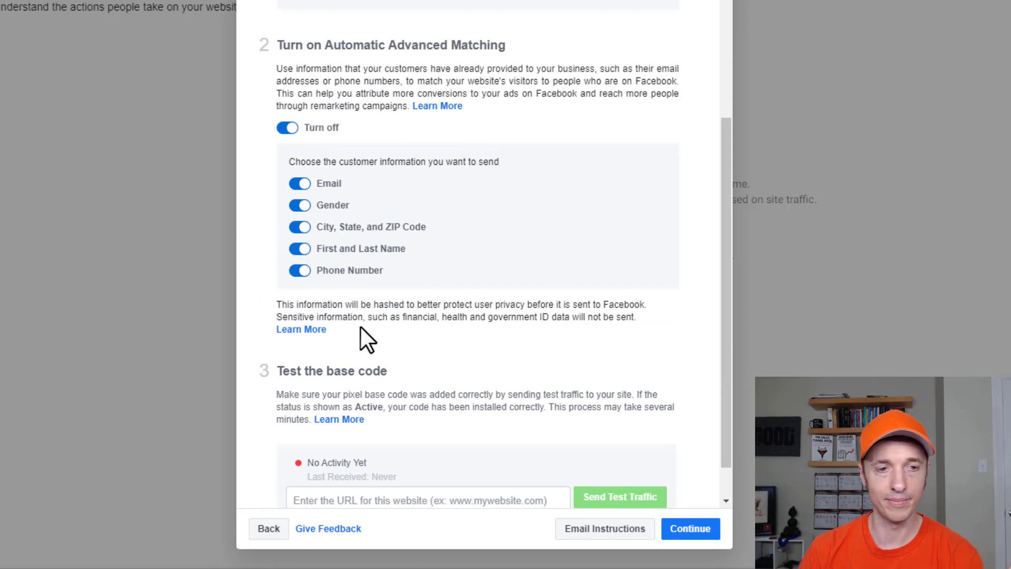
drag(550, 316, 306, 303)
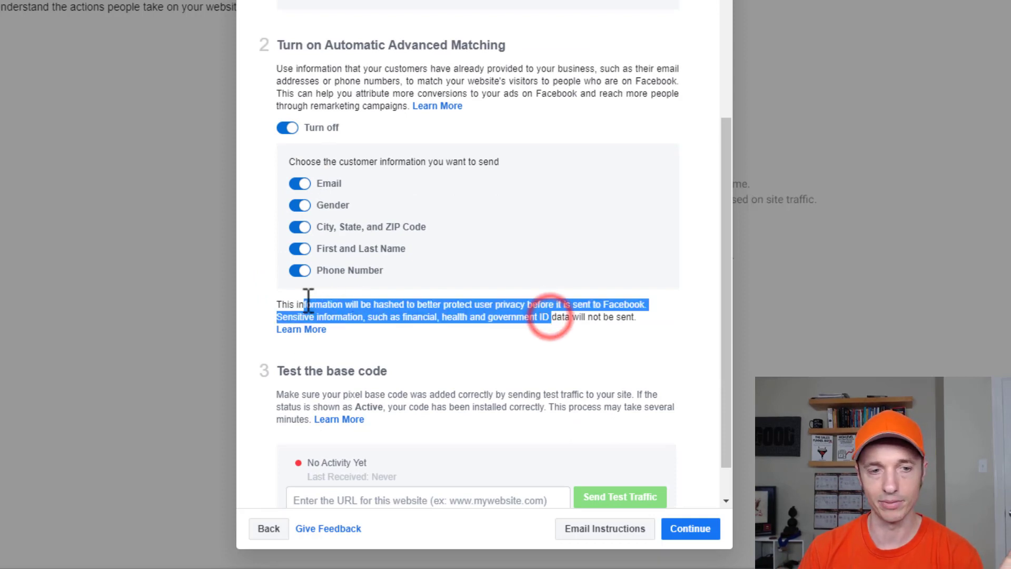
click(289, 134)
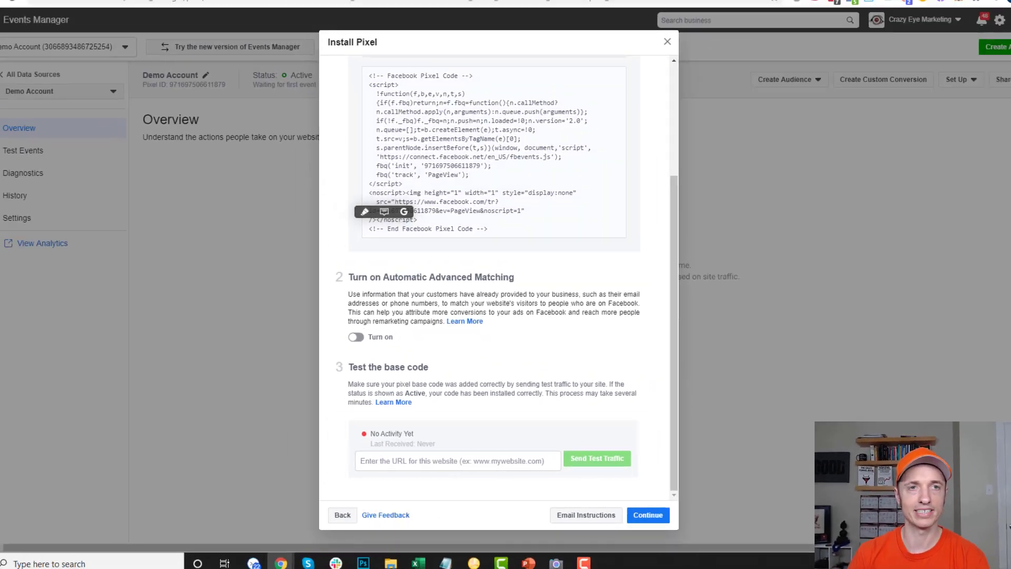
Copy the Initial Offer page URL from ClickFunnels and enter it as the website for testing the pixel base code.
click(545, 9)
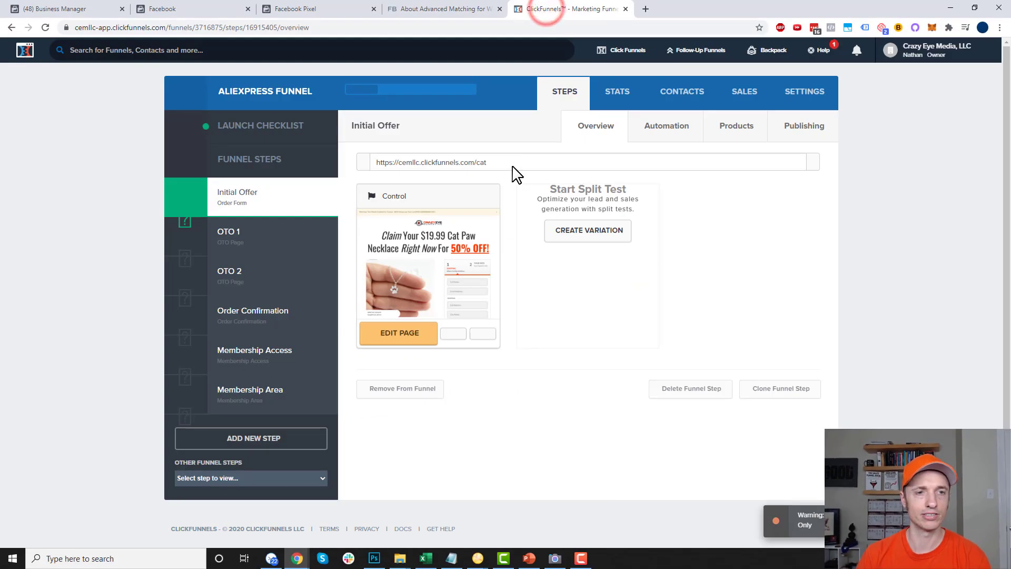
drag(512, 164, 375, 167)
key(ctrl+c)
click(433, 11)
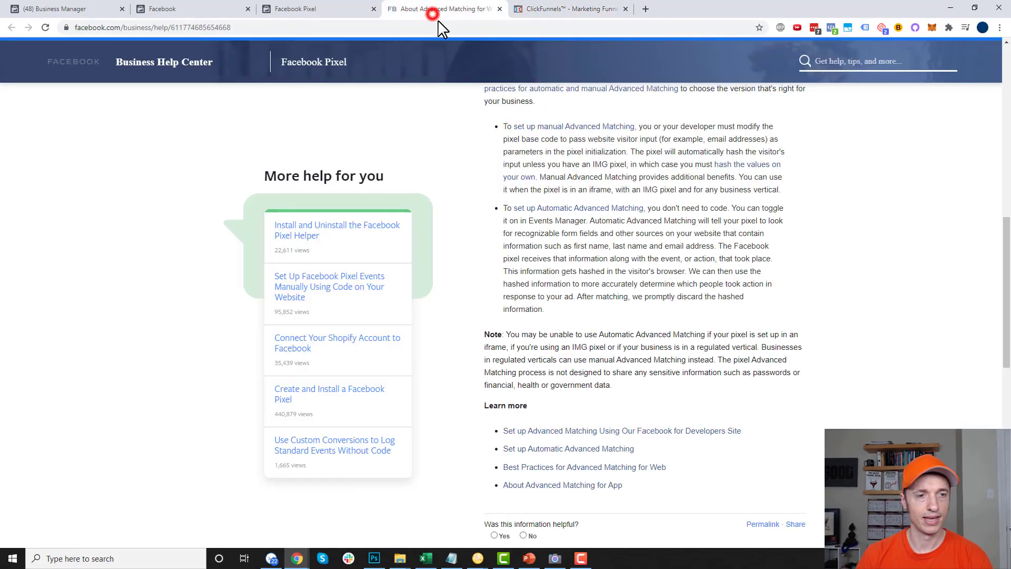
click(332, 9)
click(462, 461)
key(ctrl+v)
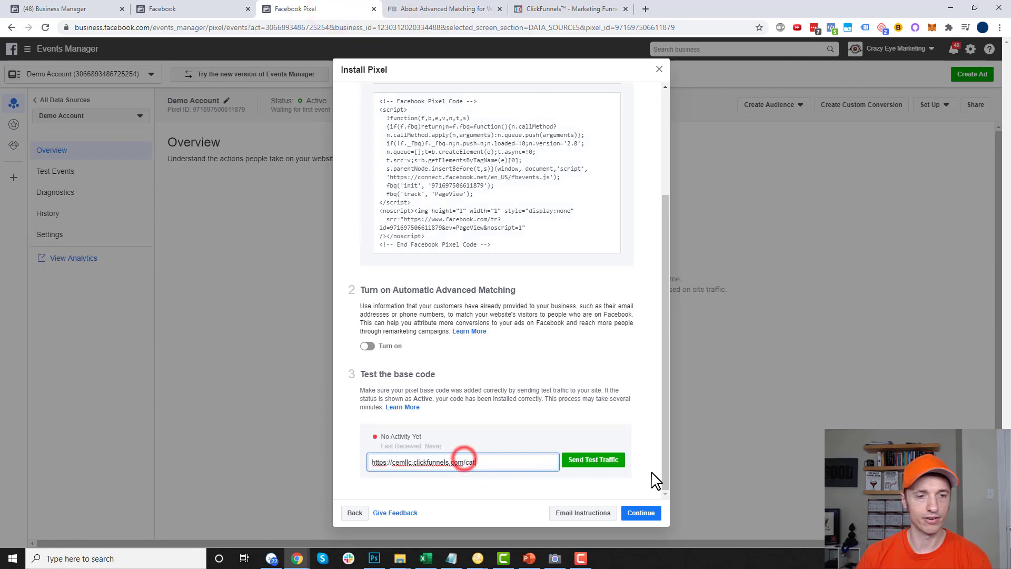
Send test traffic to the funnel page, check the pixel status in the installation dialog, and exit setup at the event code stage.
click(593, 460)
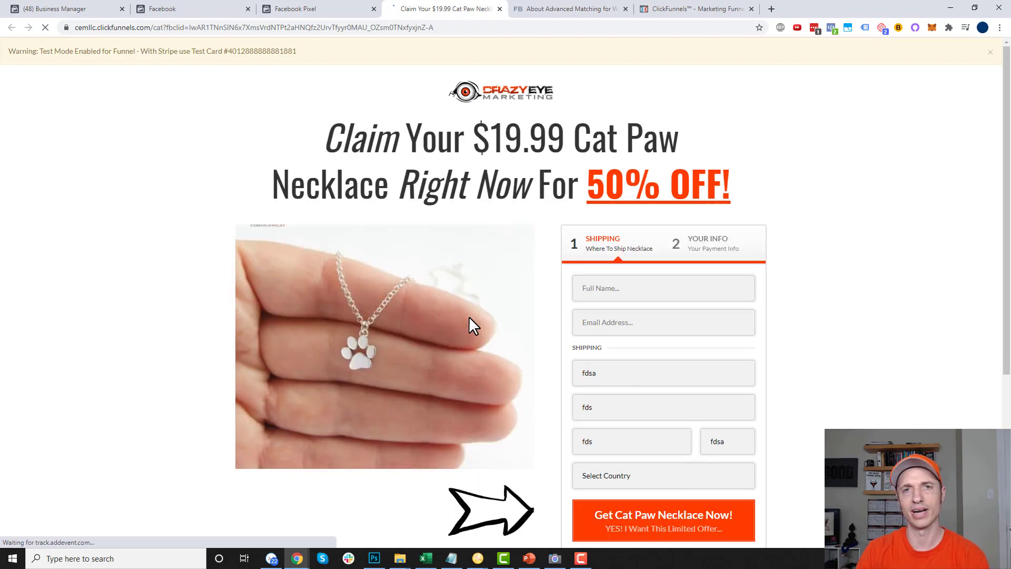
click(311, 8)
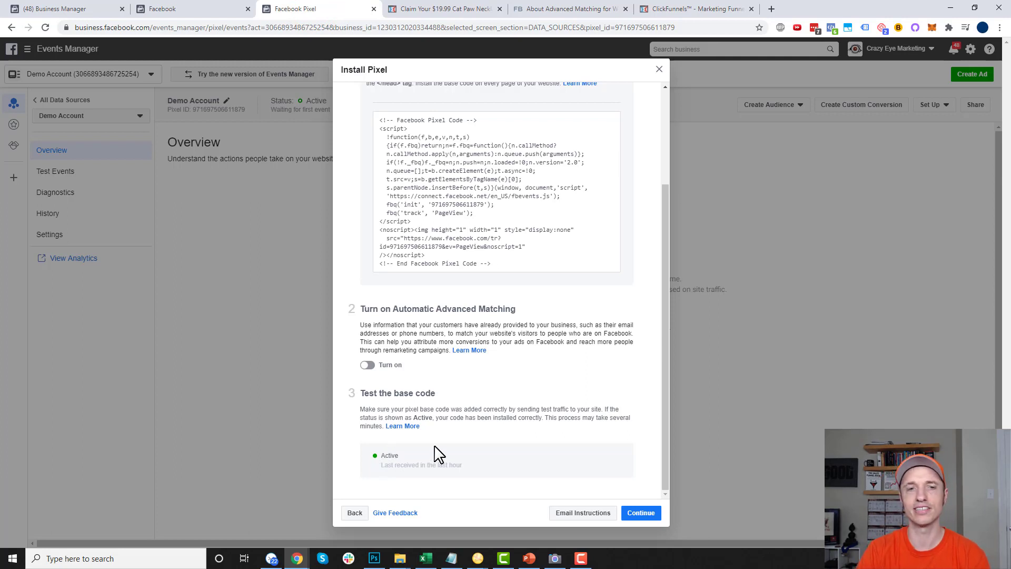
click(641, 513)
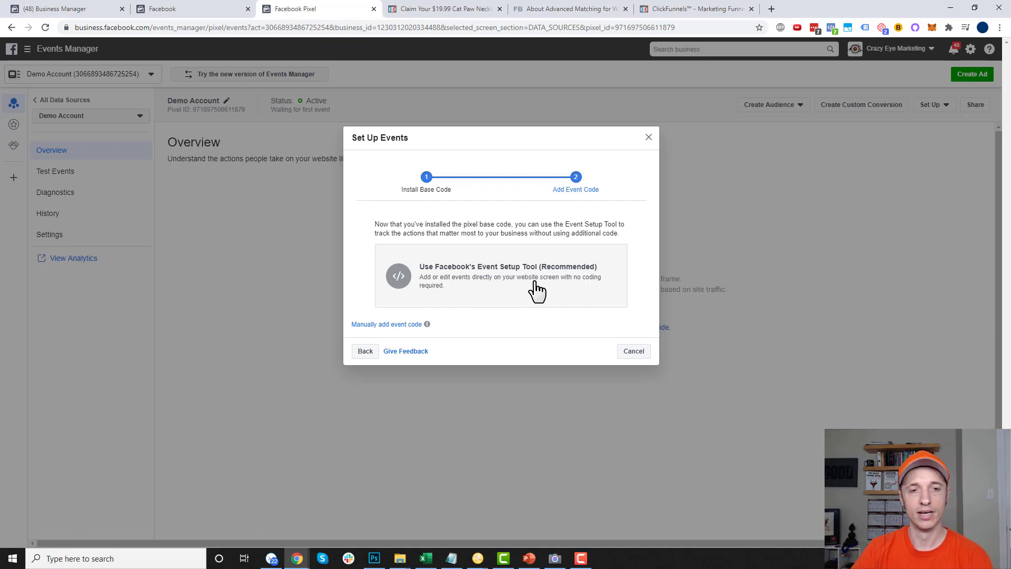
click(634, 353)
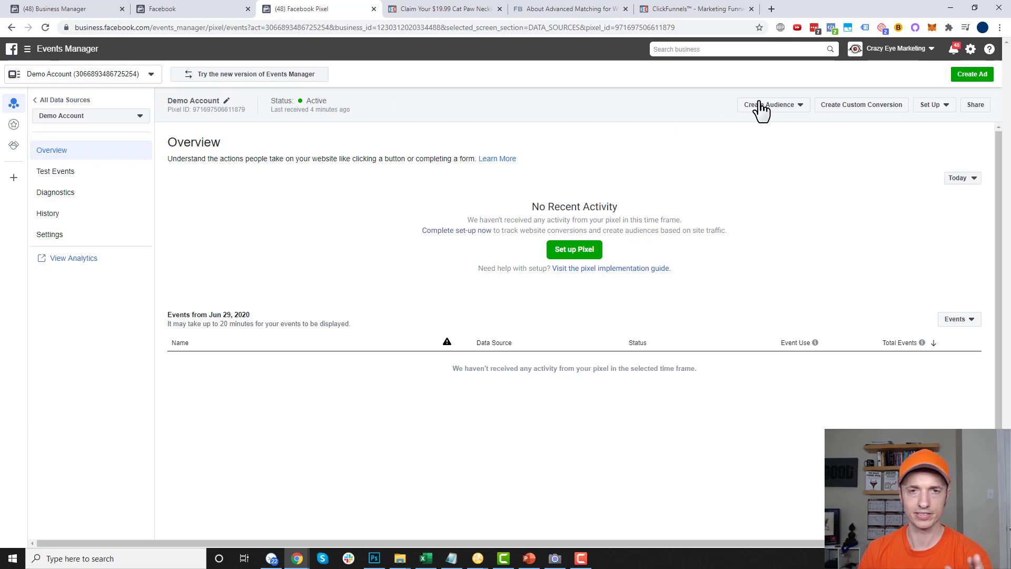
click(794, 111)
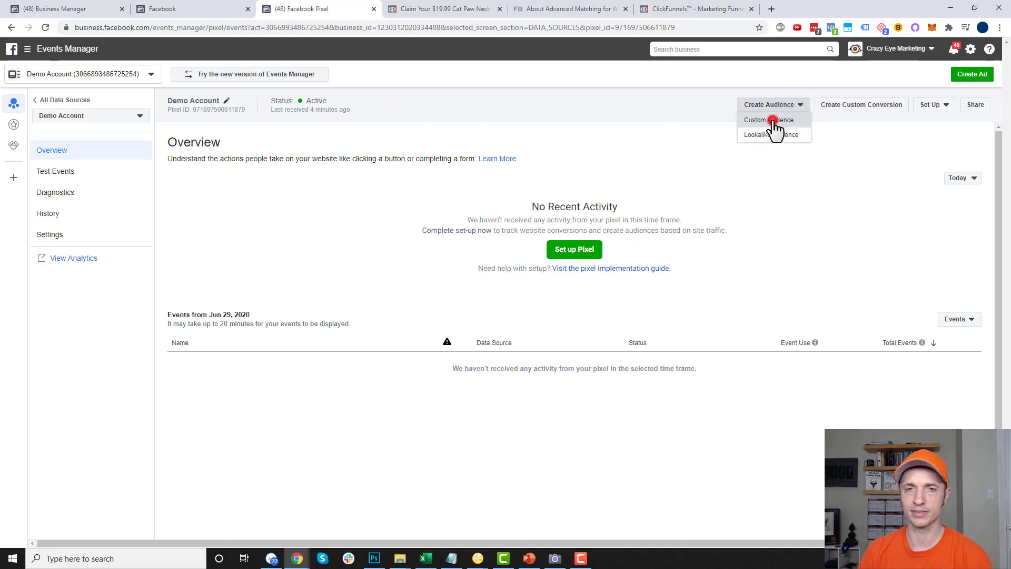
click(772, 121)
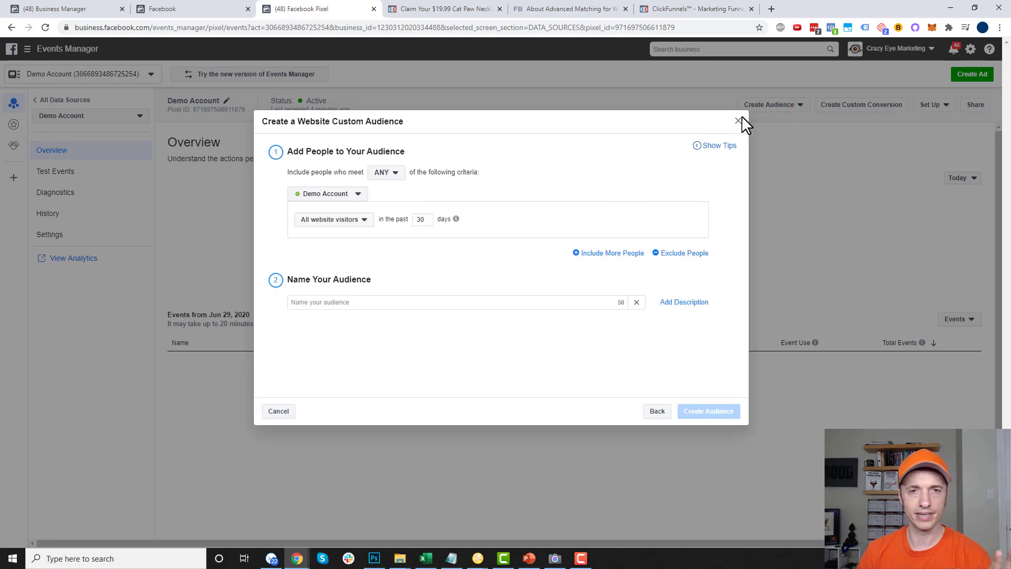
click(738, 120)
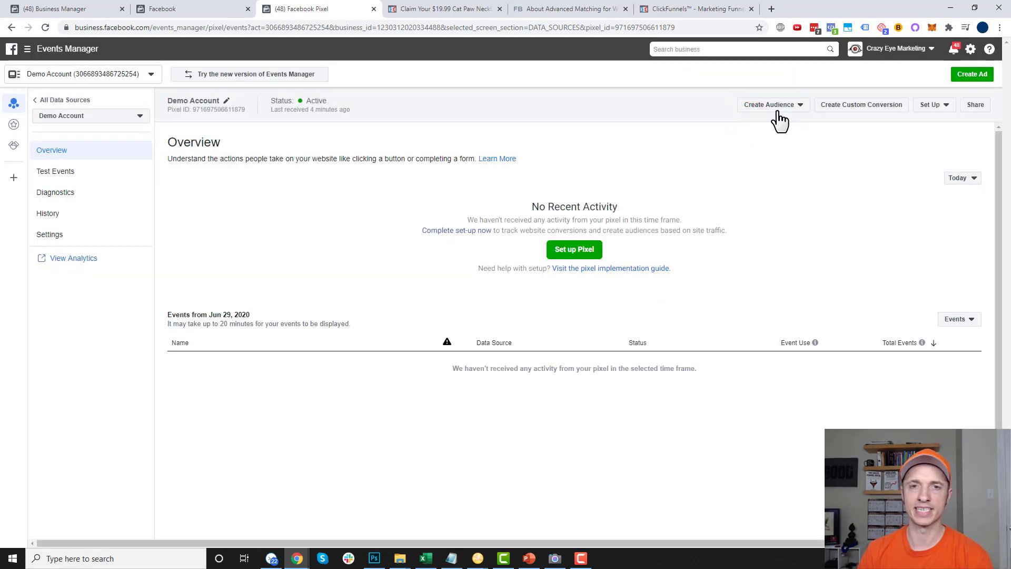
Go to Audiences and start a new custom audience with Website as its source.
click(28, 49)
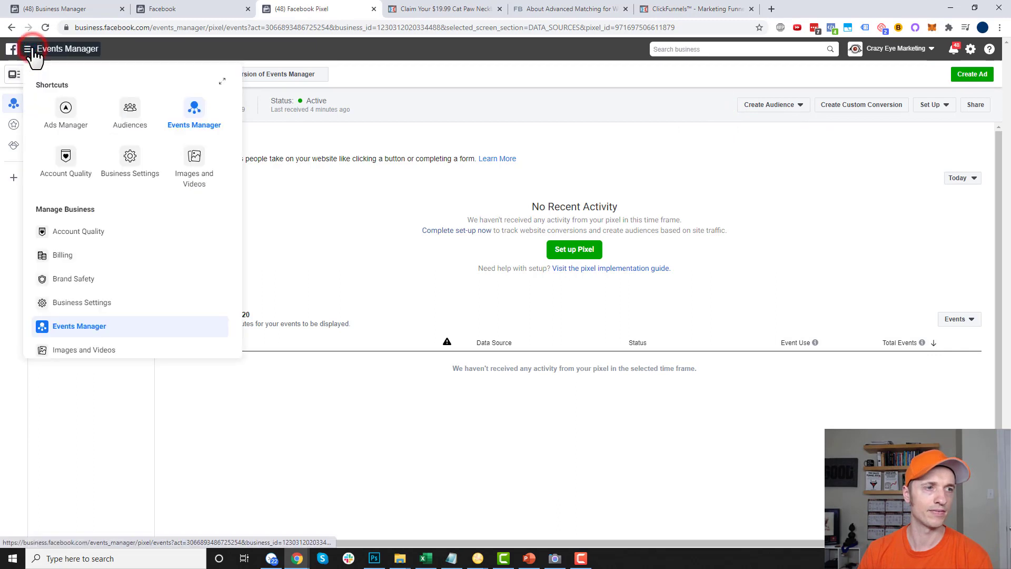
click(127, 117)
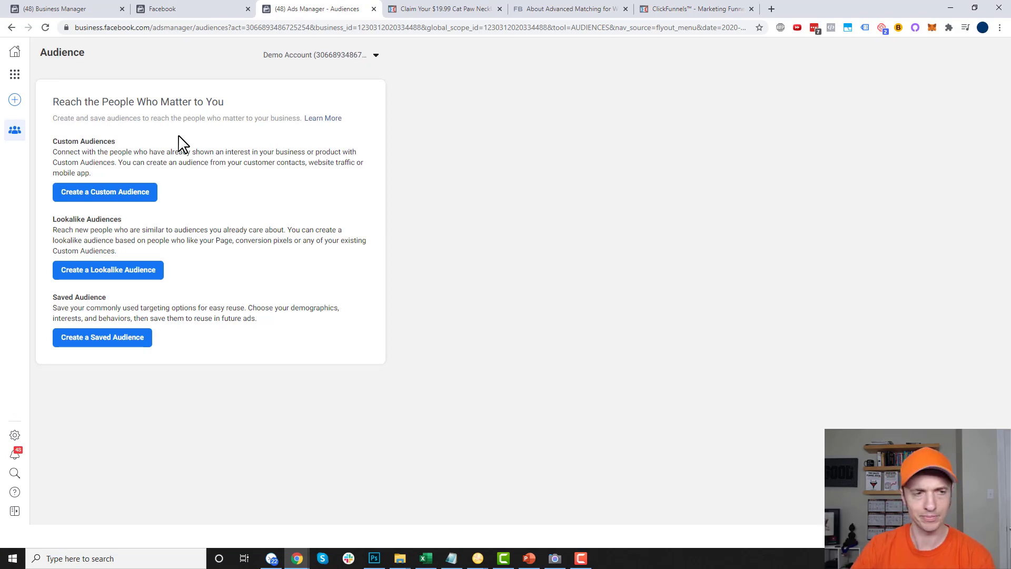
click(122, 195)
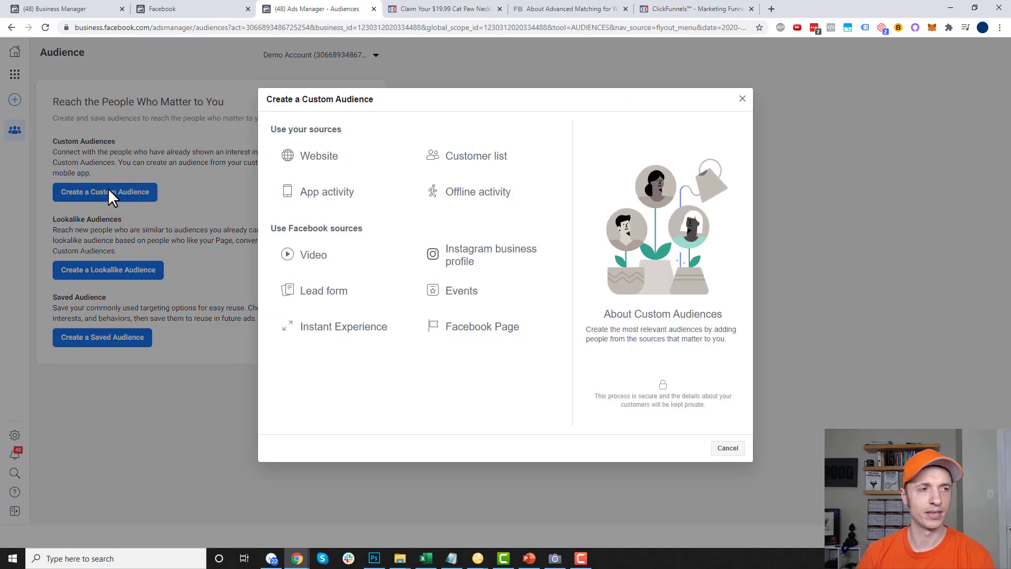
click(330, 158)
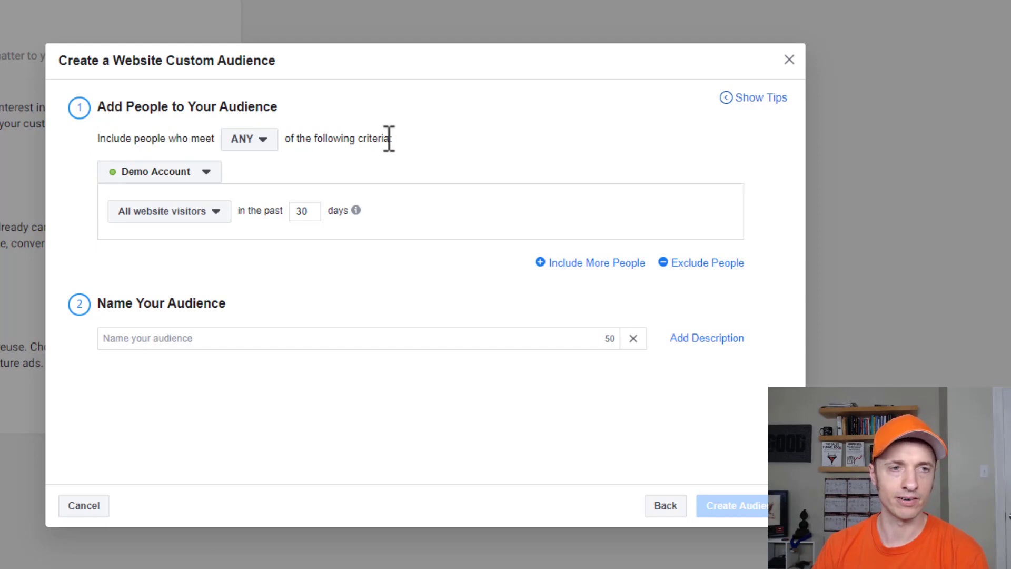
Examine the website audience's ANY/ALL matching options, available pixels, day limit, and visitor and event criteria.
click(248, 141)
mouse_move(260, 190)
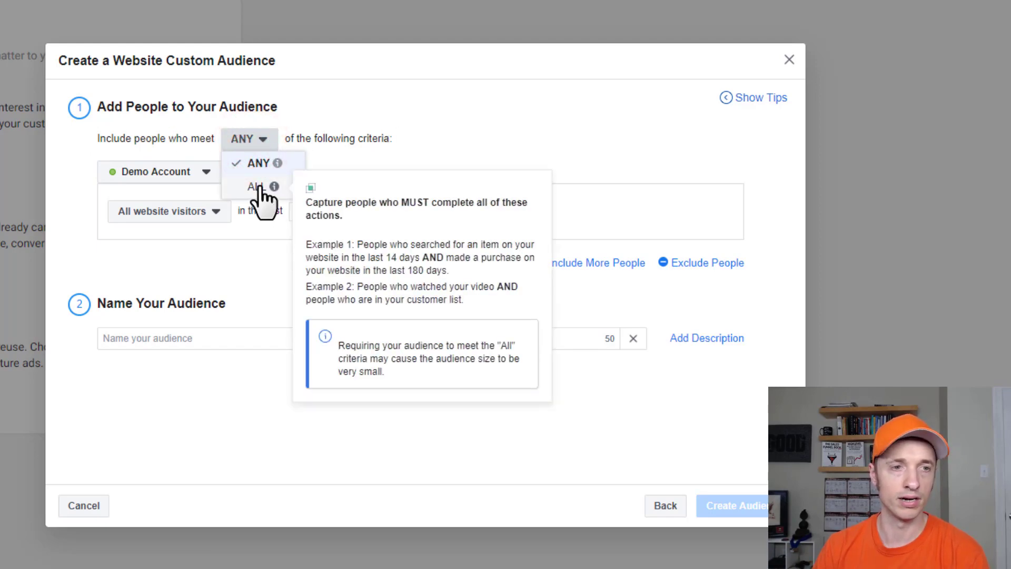
click(477, 131)
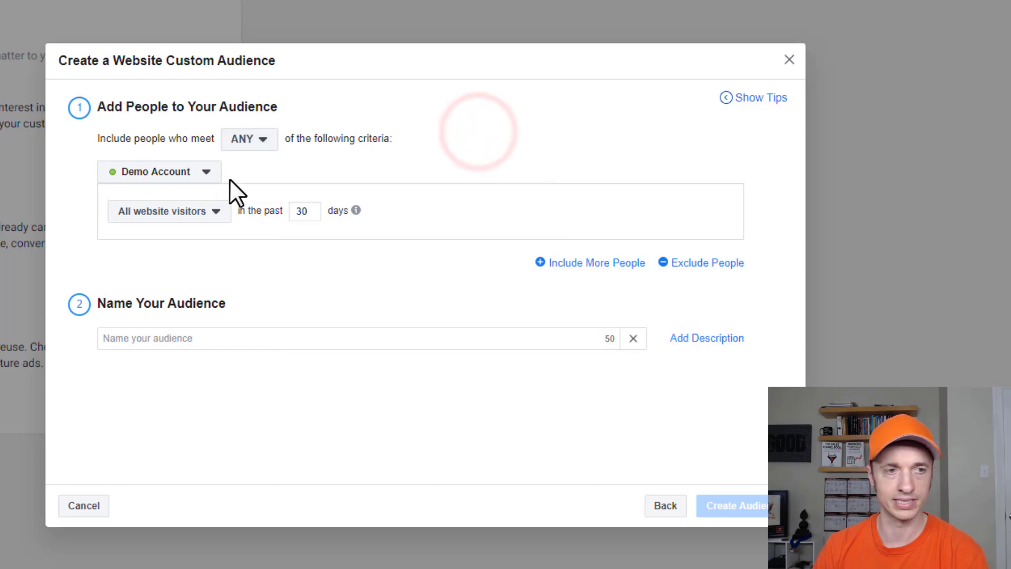
click(187, 173)
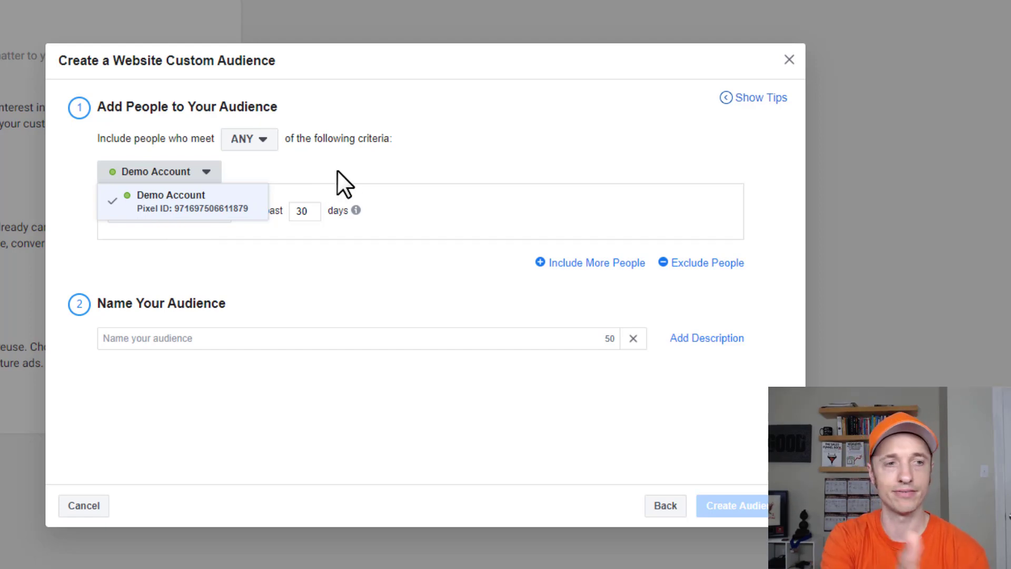
mouse_move(356, 210)
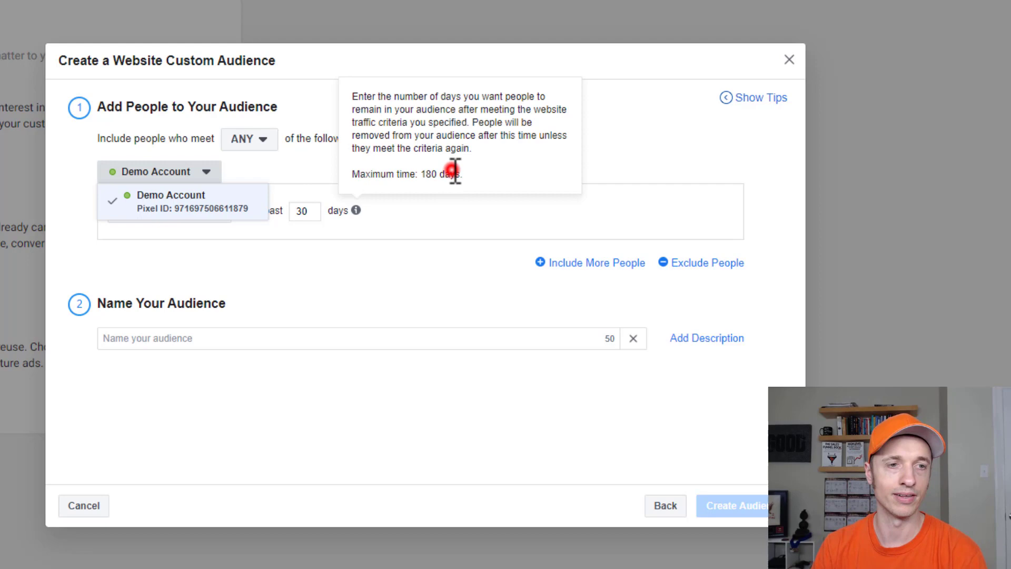
click(620, 153)
click(503, 179)
click(194, 221)
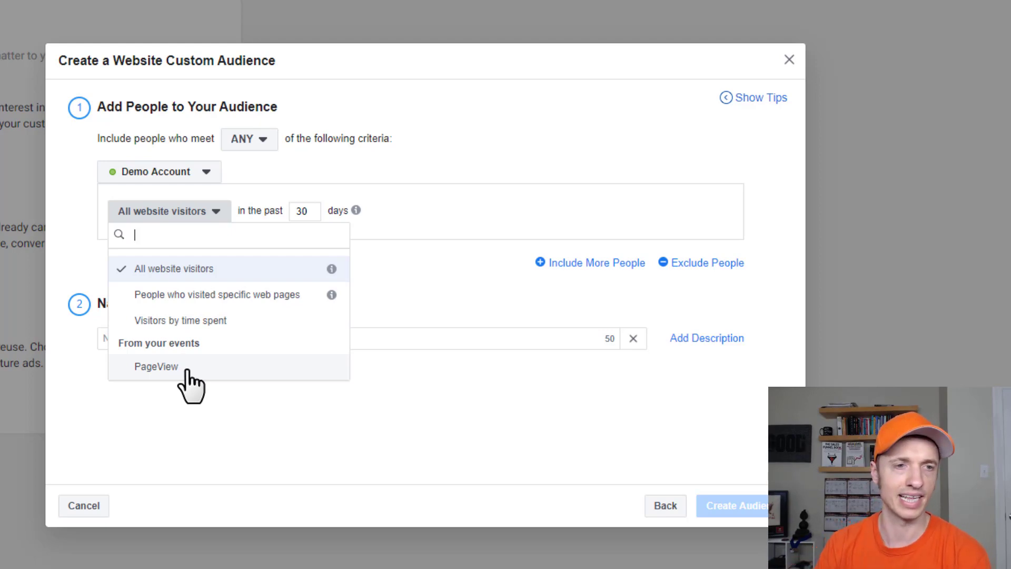
click(484, 216)
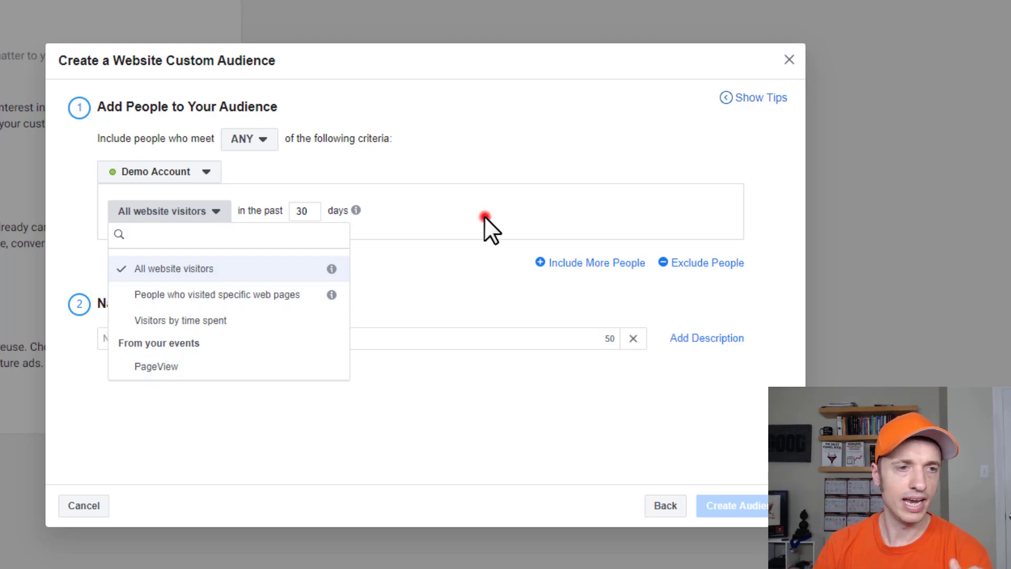
Set the all website visitors criterion to the past 180 days.
double_click(306, 212)
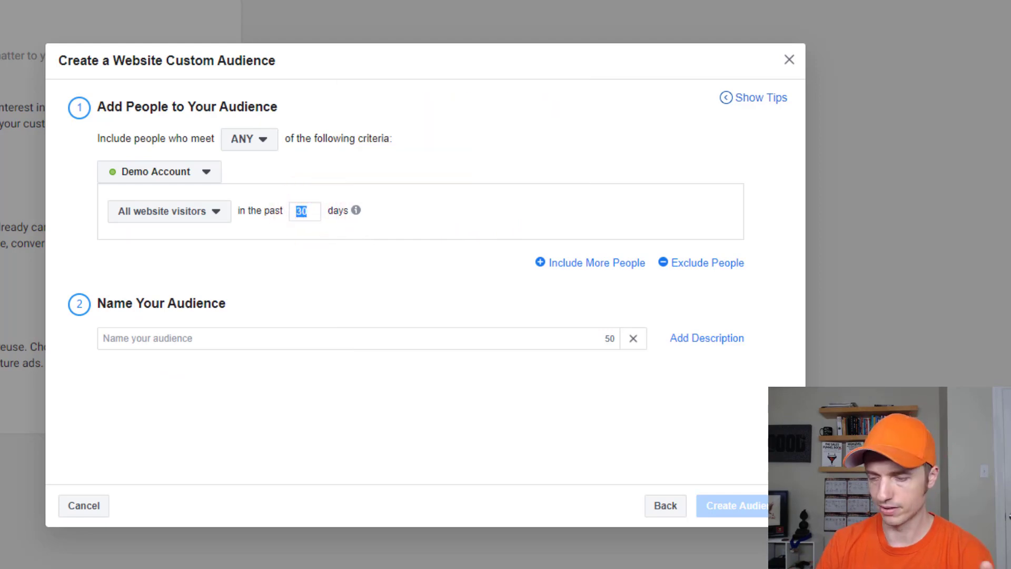
text(7)
key(BackSpace)
text(18)
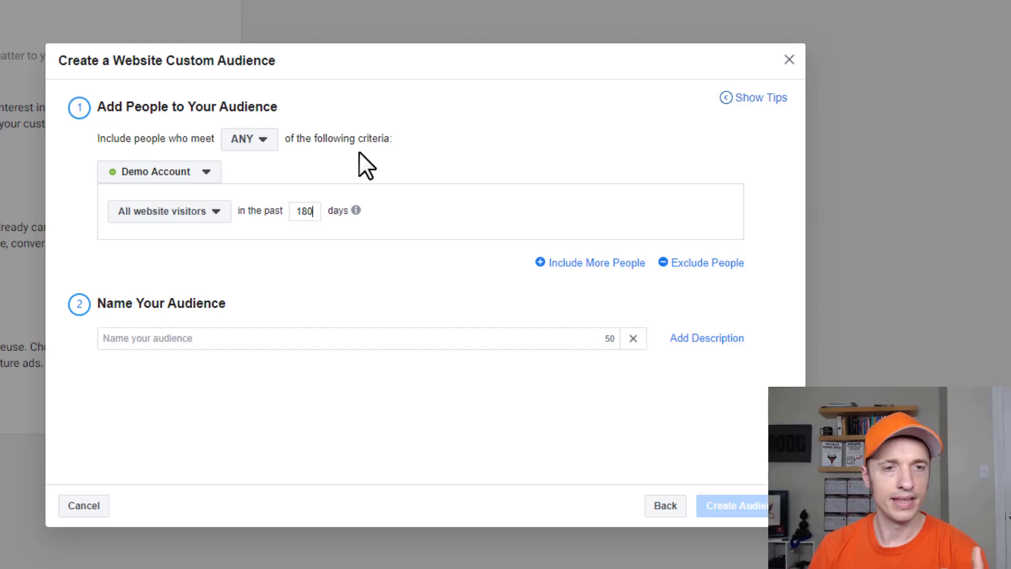
Include a second group in the audience, based on people who visited specific web pages.
click(591, 263)
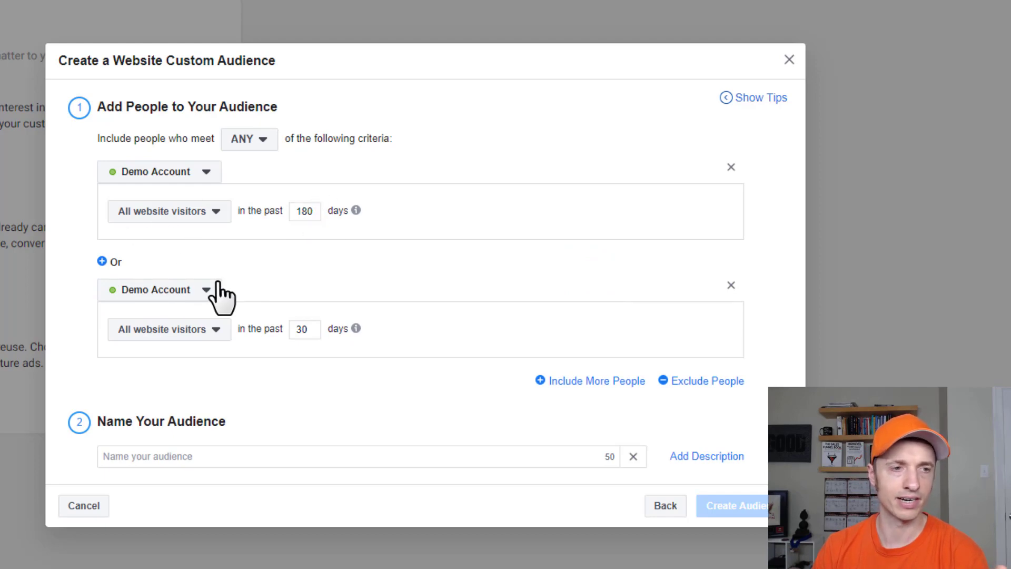
click(193, 331)
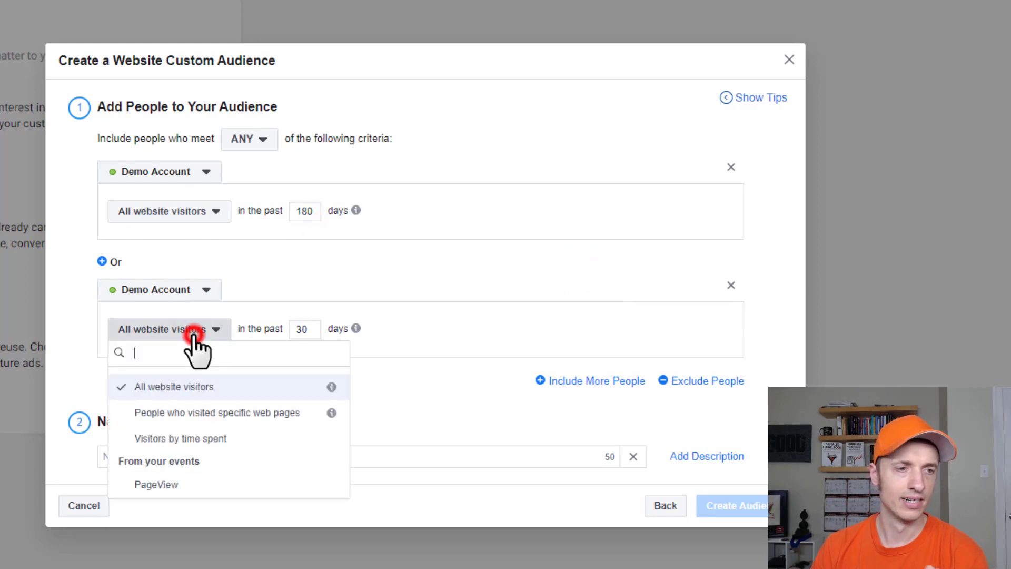
click(227, 413)
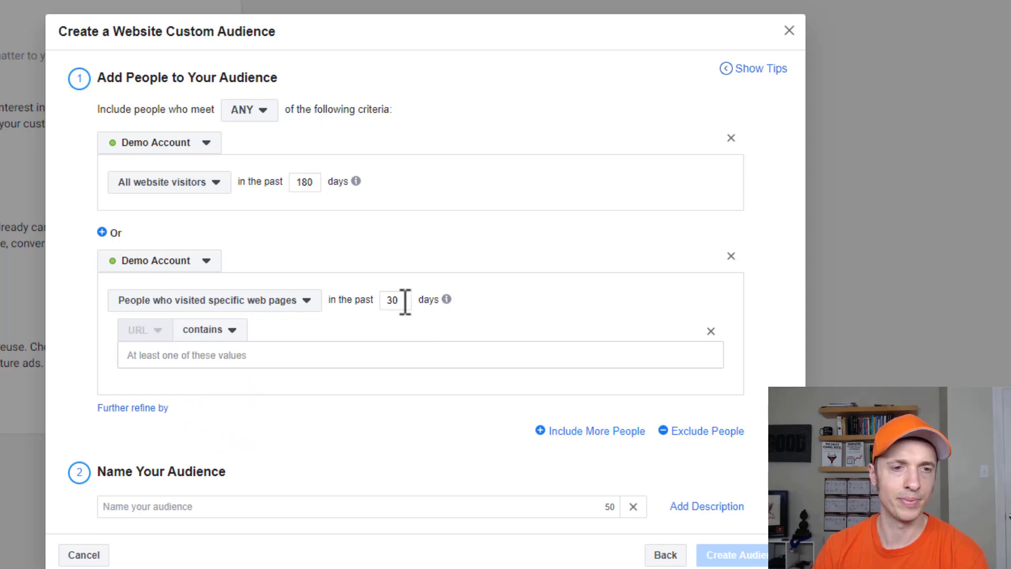
Set the second group's URL filter to doesn't contain "/free" and add another condition for the same URL.
click(233, 330)
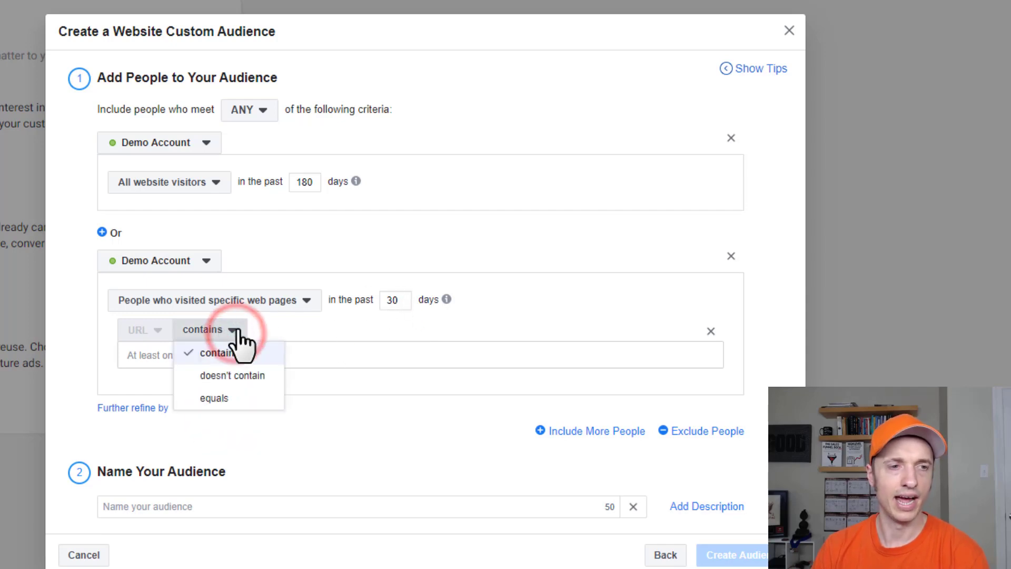
click(244, 375)
click(309, 353)
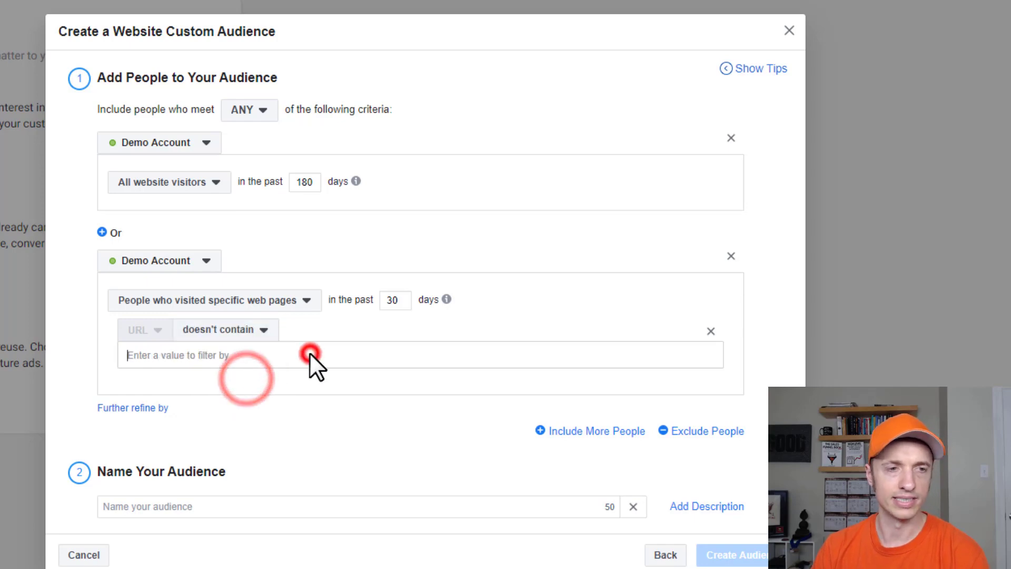
text(/free)
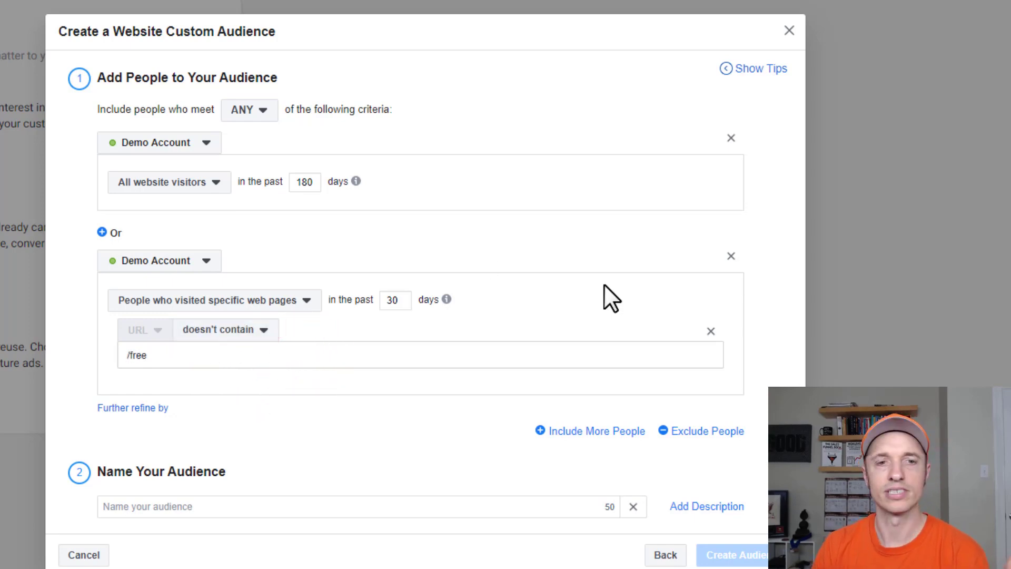
click(605, 302)
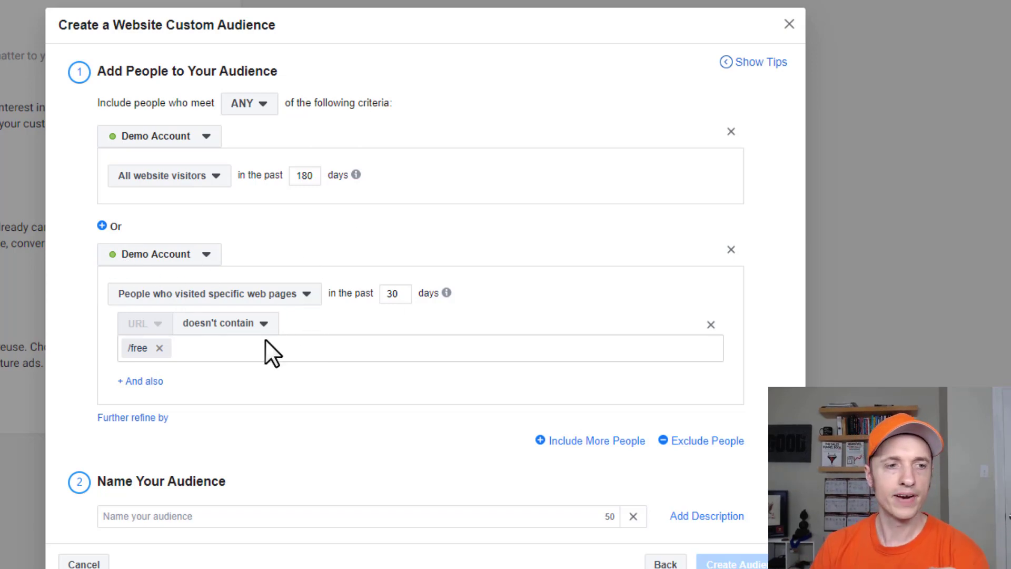
click(140, 382)
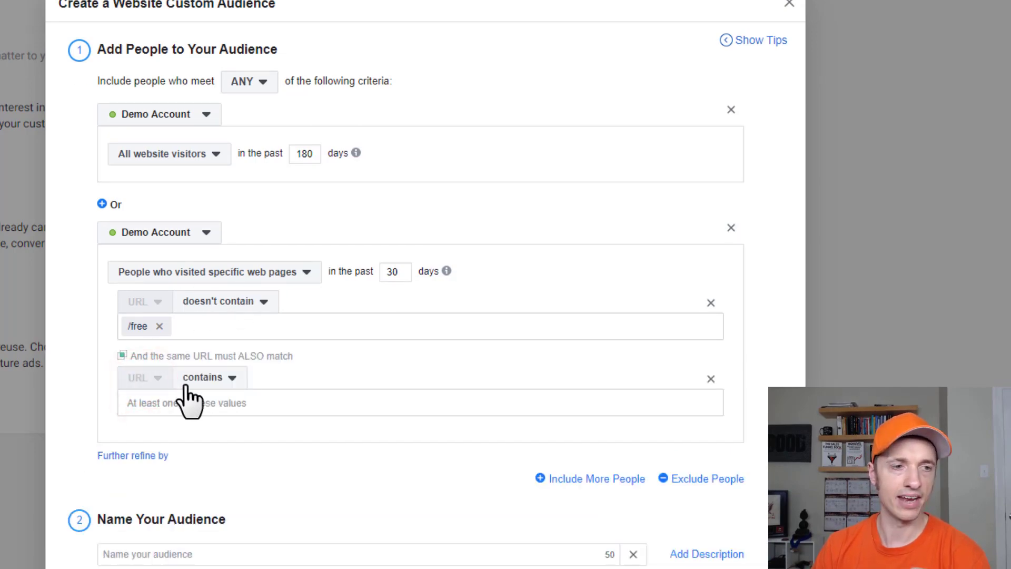
Try refining the specific web pages group by frequency, then by device, and remove each refinement.
click(139, 456)
click(138, 481)
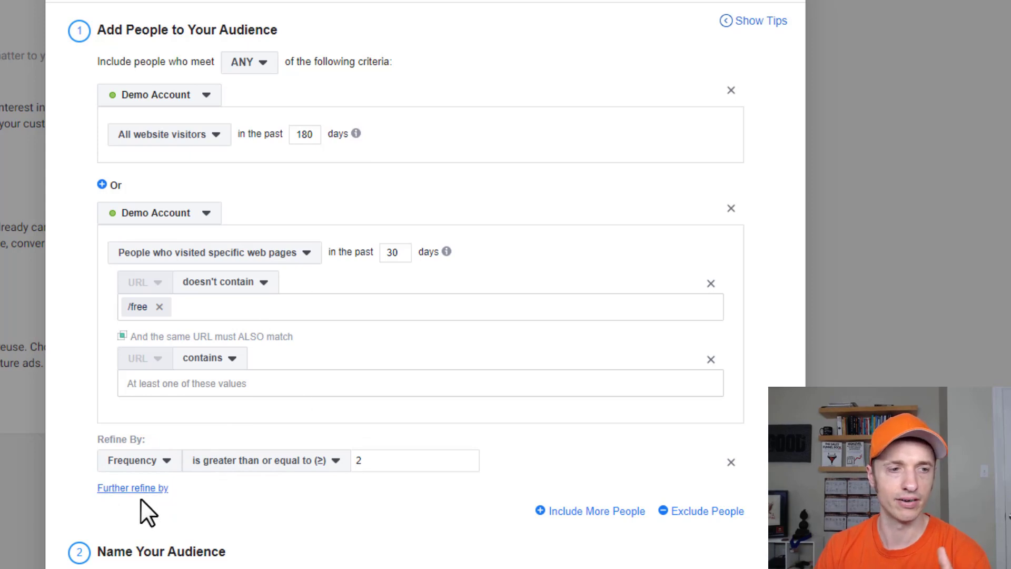
click(731, 462)
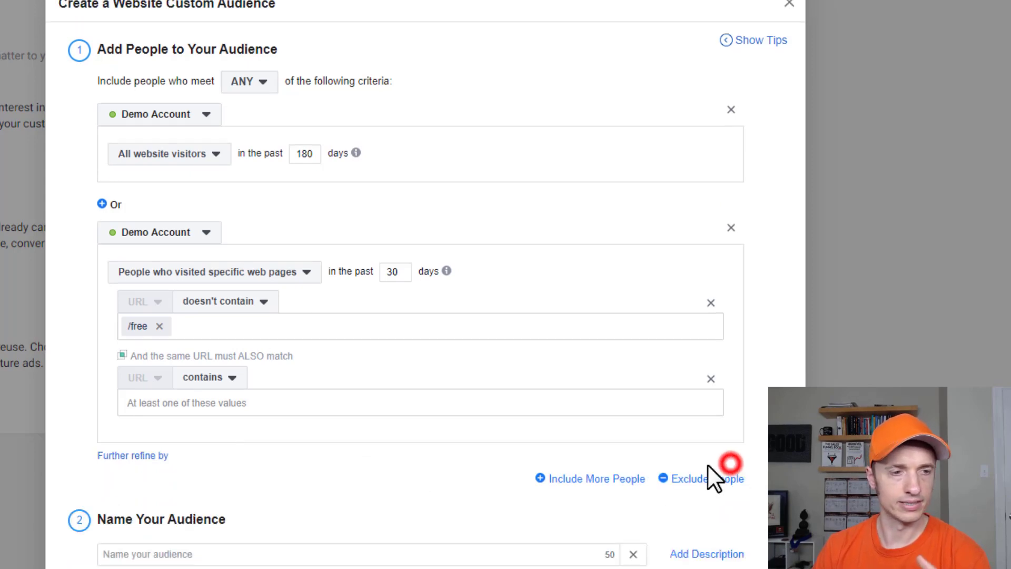
click(135, 455)
click(129, 496)
click(121, 460)
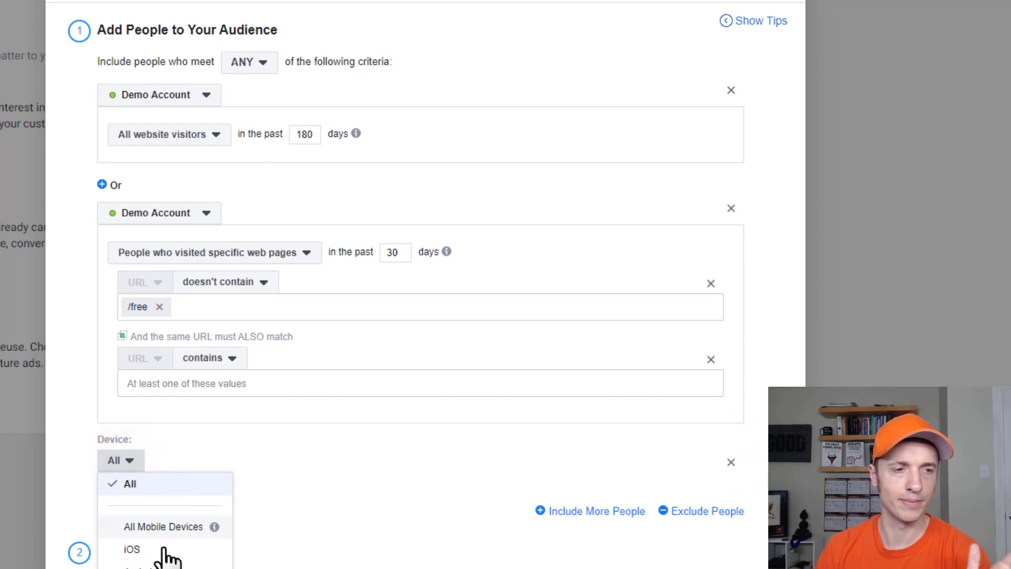
click(731, 462)
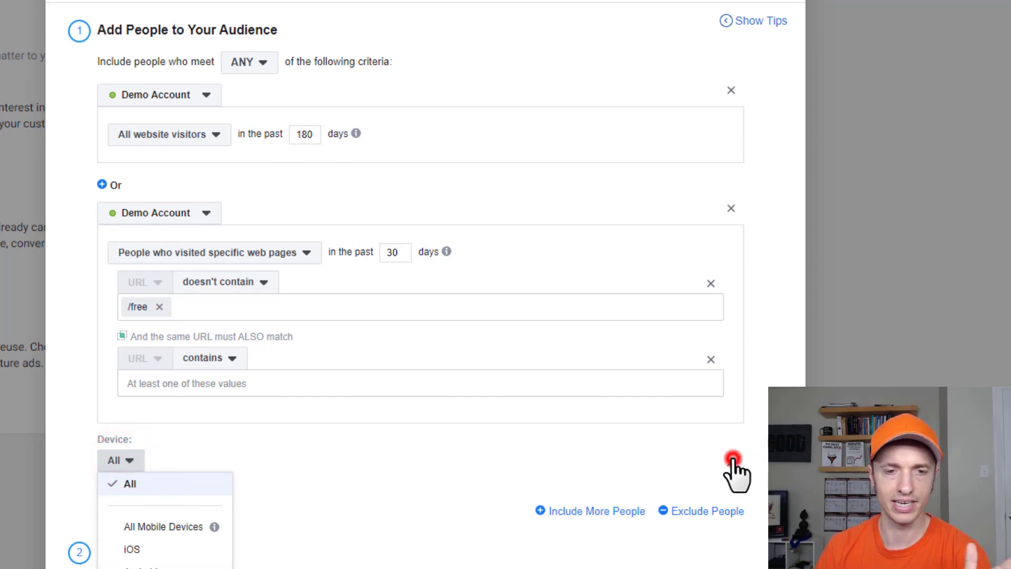
Add an exclusion group for people who visited specific web pages.
click(719, 479)
scroll(414, 444, down, 2)
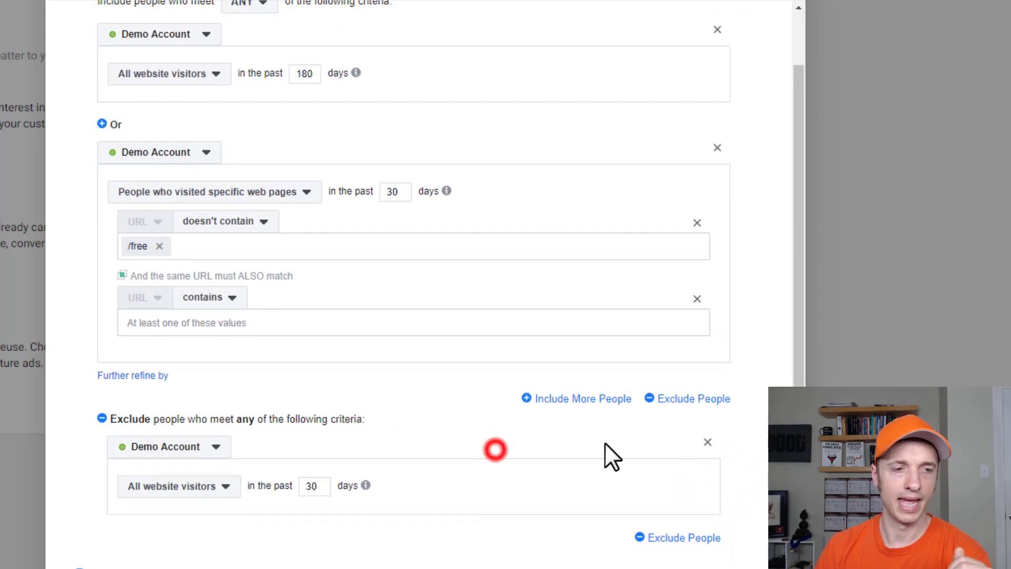
click(203, 484)
click(203, 565)
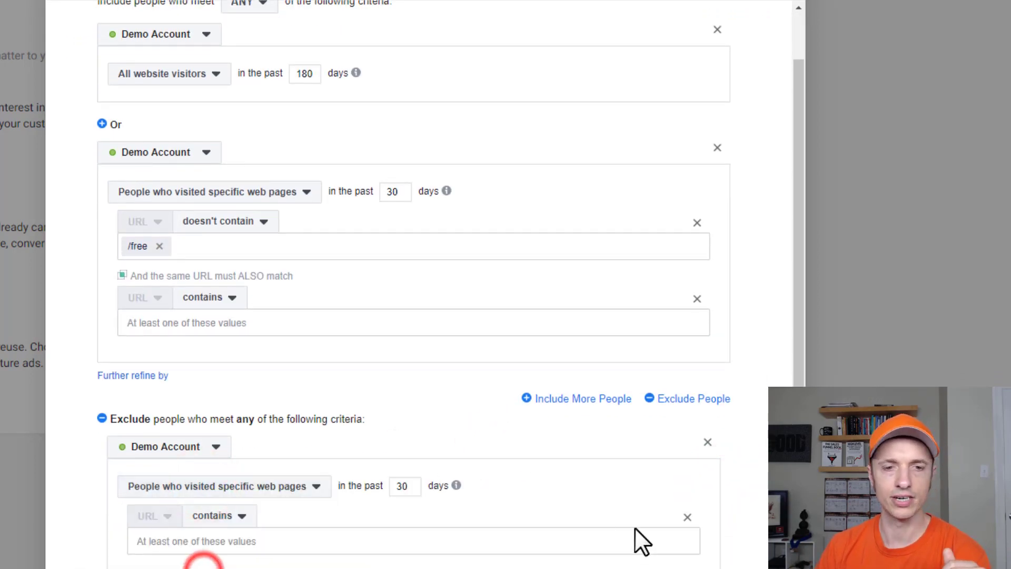
Refine the exclusion group by frequency and add a second exclusion group.
scroll(634, 526, down, 2)
click(128, 513)
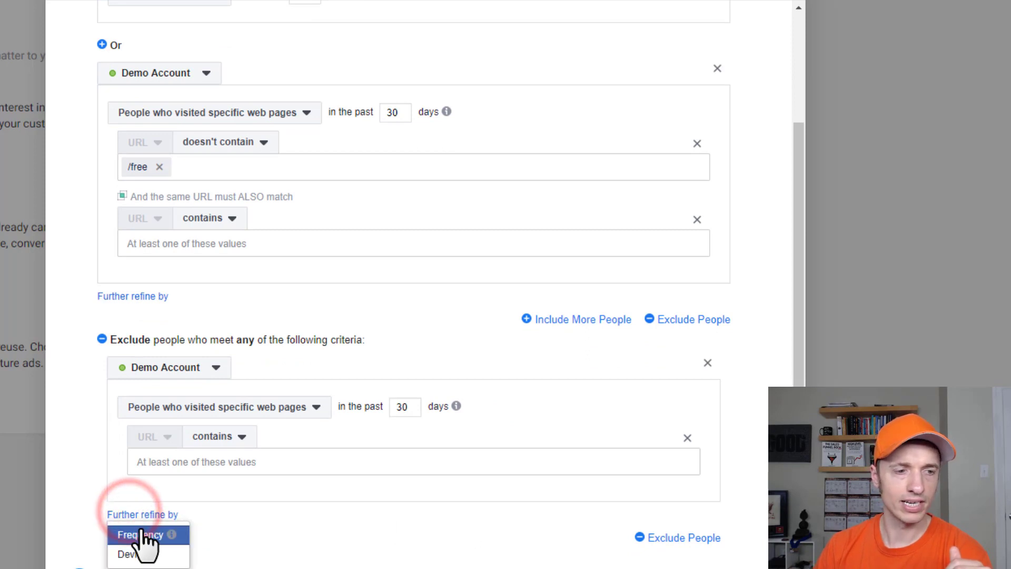
click(140, 534)
scroll(316, 506, down, 1)
click(677, 538)
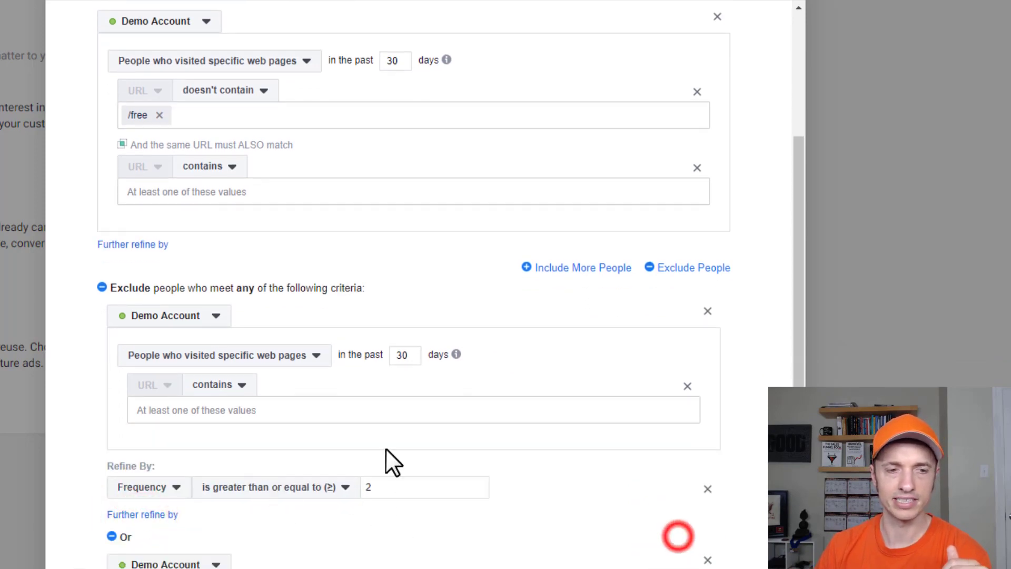
scroll(481, 476, down, 2)
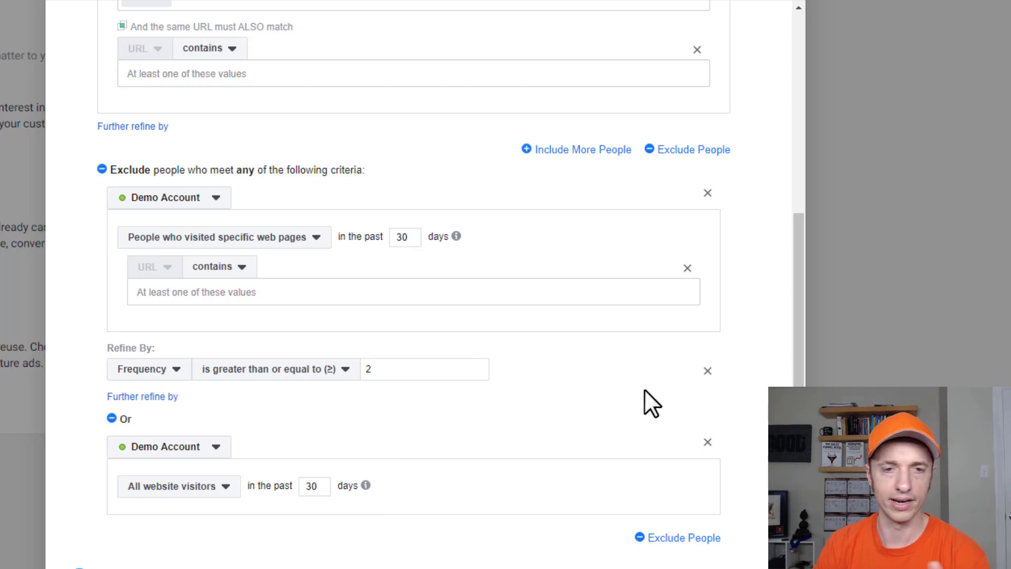
Remove the exclusion groups and the specific web pages group, keeping only the all website visitors criterion.
click(709, 371)
click(710, 248)
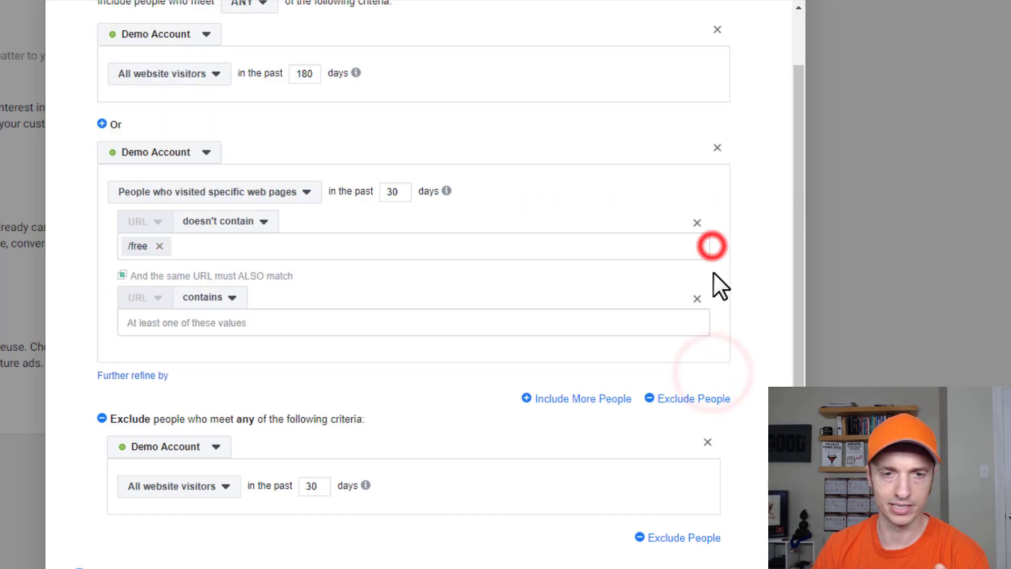
click(717, 148)
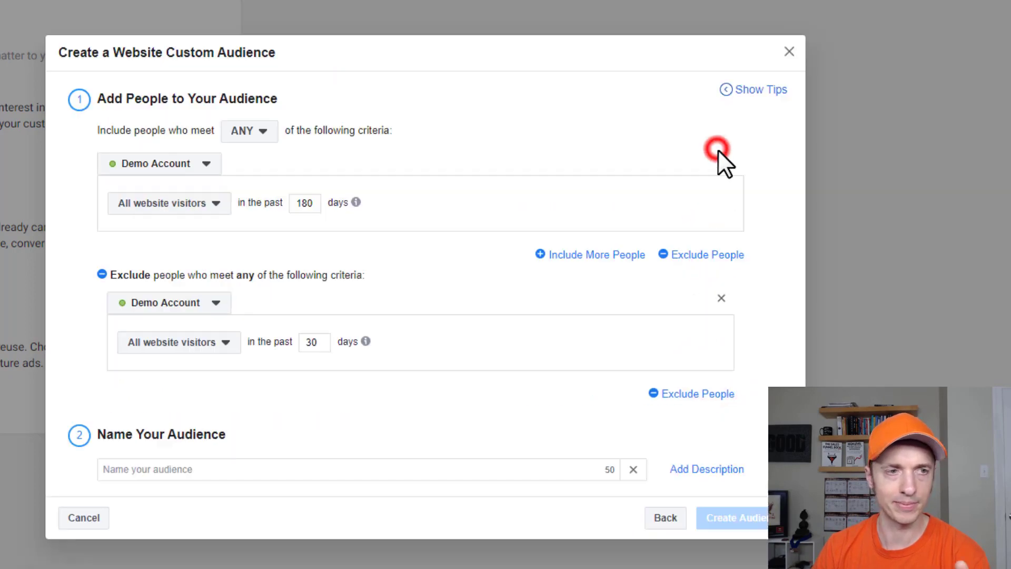
click(724, 292)
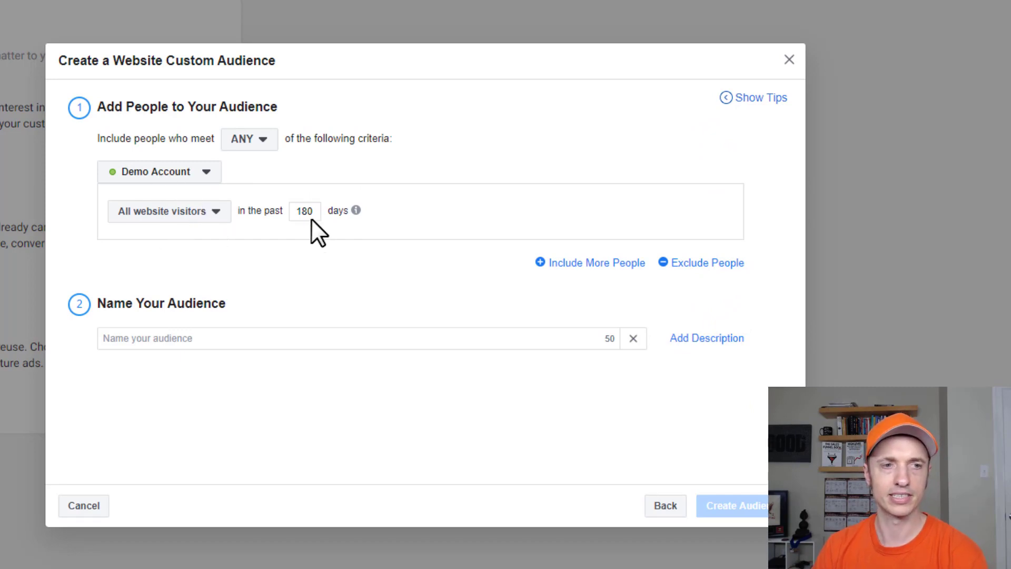
Name the audience "All Visitors (180 Days)", leave the description empty, and create the audience.
click(316, 338)
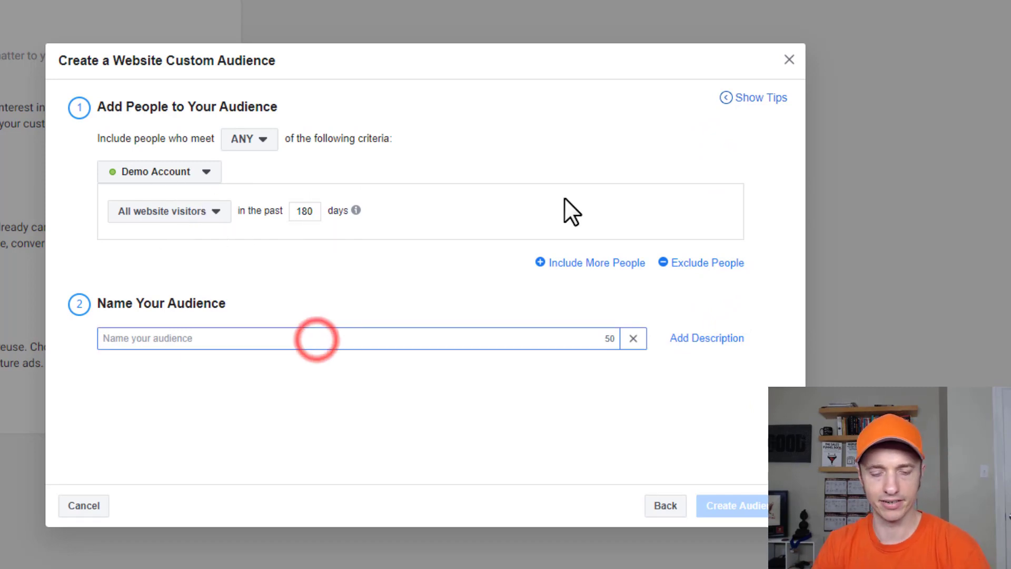
text(All Visitors (180 Days))
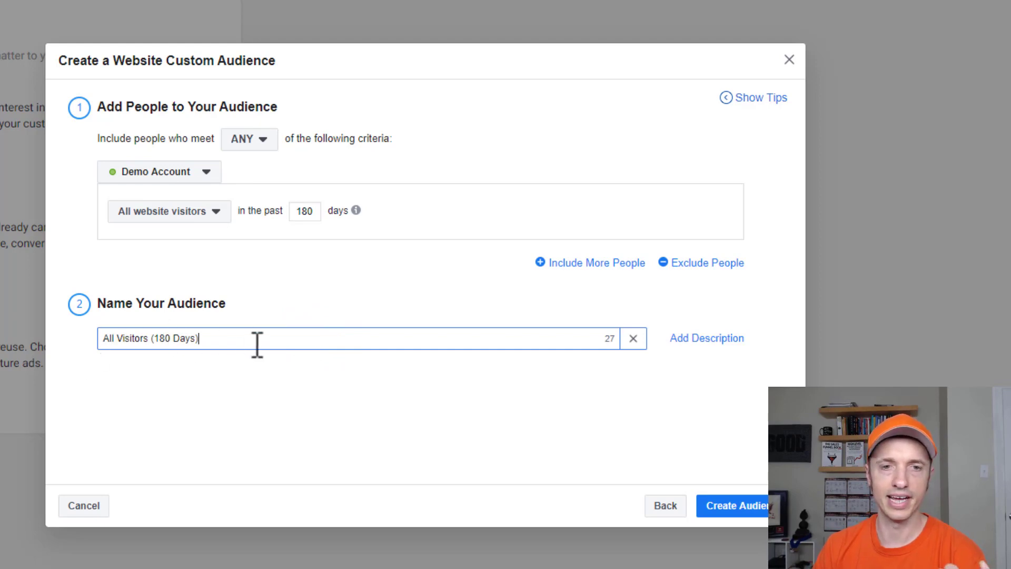
click(714, 341)
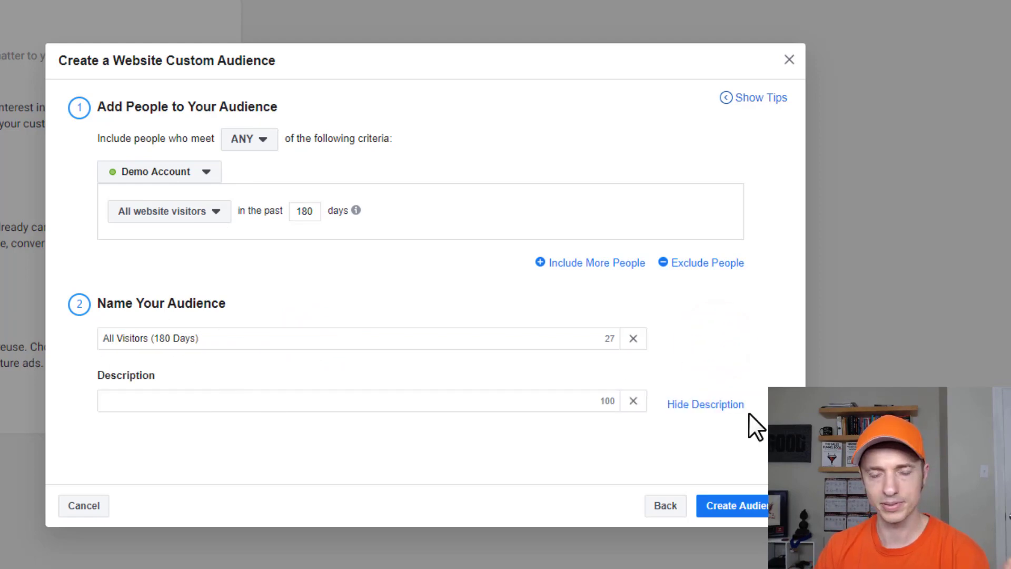
click(633, 400)
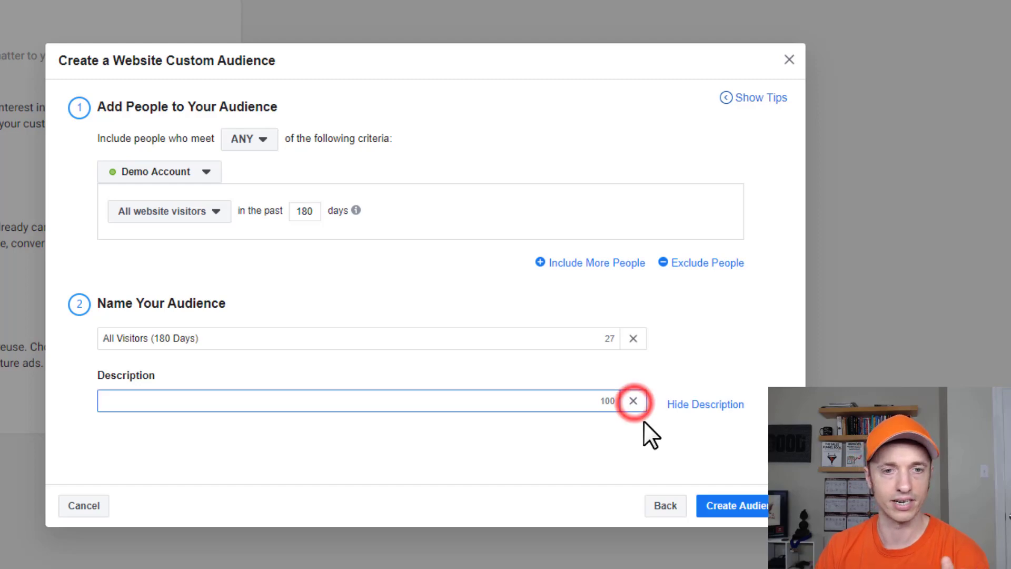
click(755, 507)
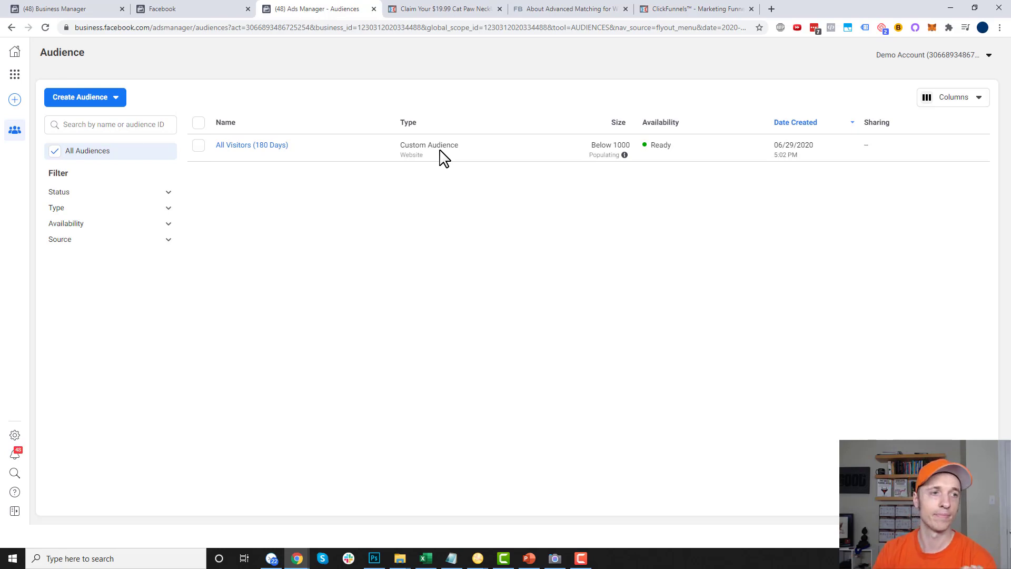
Start a lookalike audience from the All Visitors (180 Days) audience and add United States as its location.
click(199, 147)
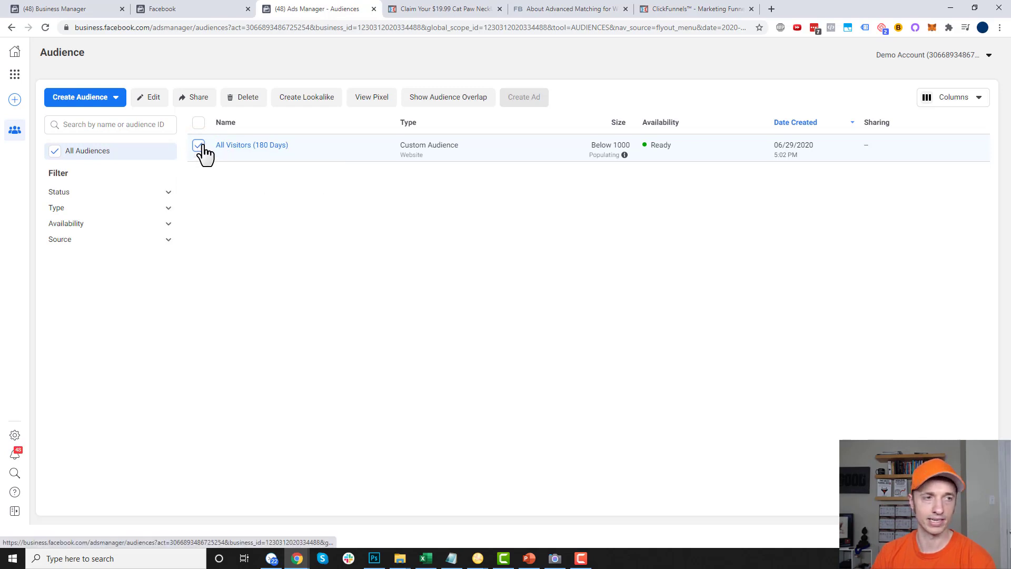
click(310, 102)
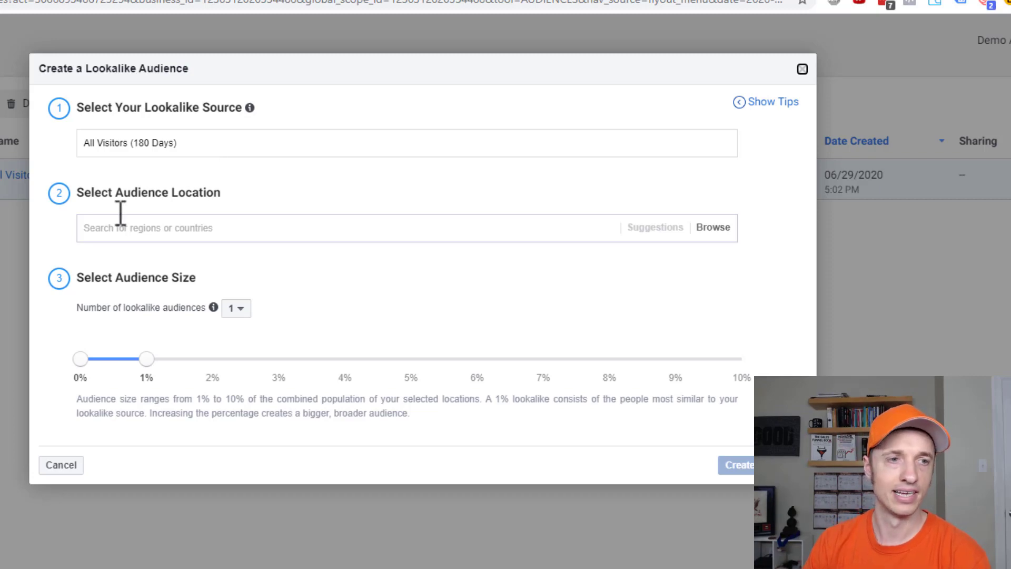
click(153, 230)
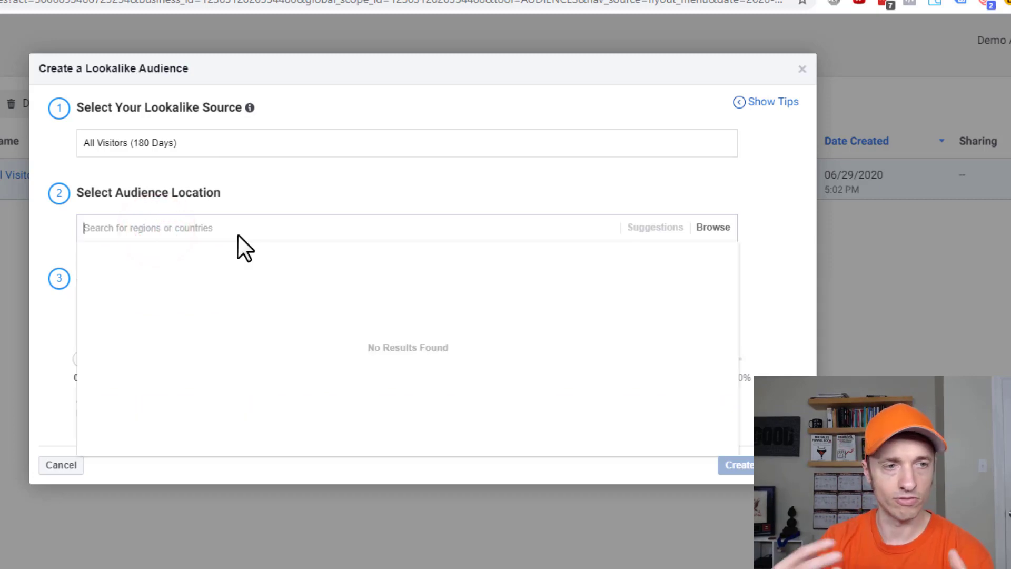
text(united s)
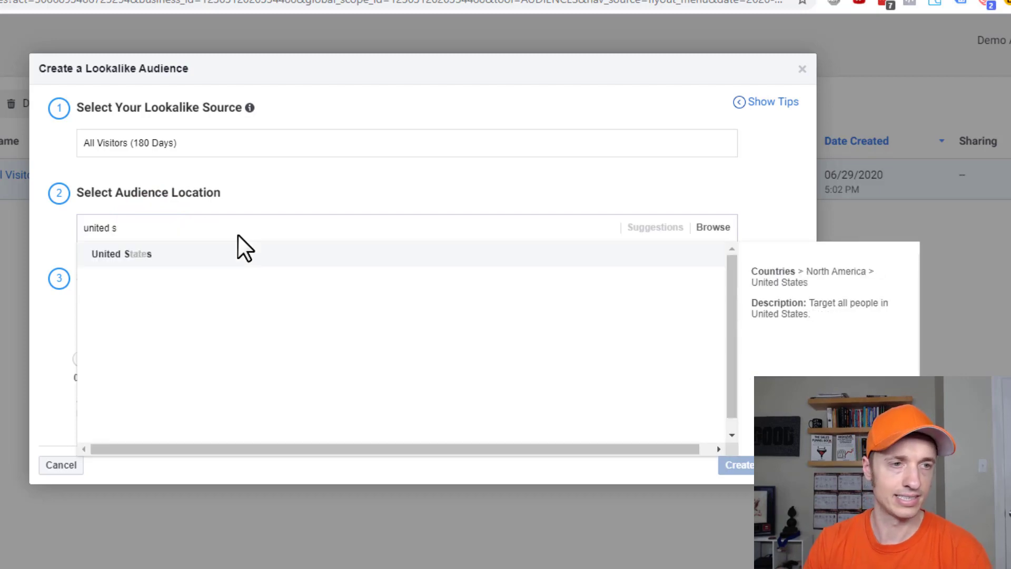
key(Return)
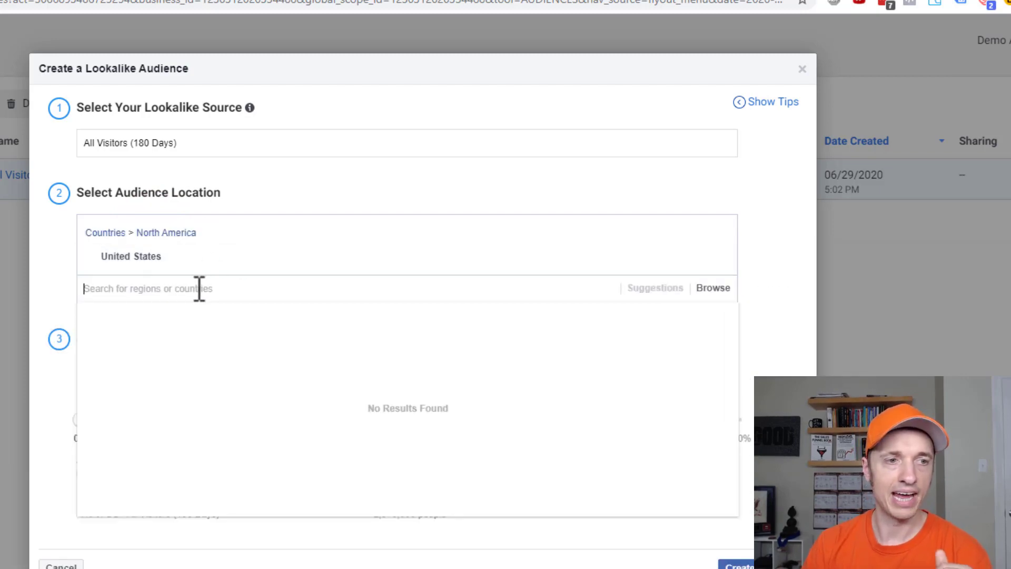
Add United Kingdom to the lookalike audience's locations.
text(unite)
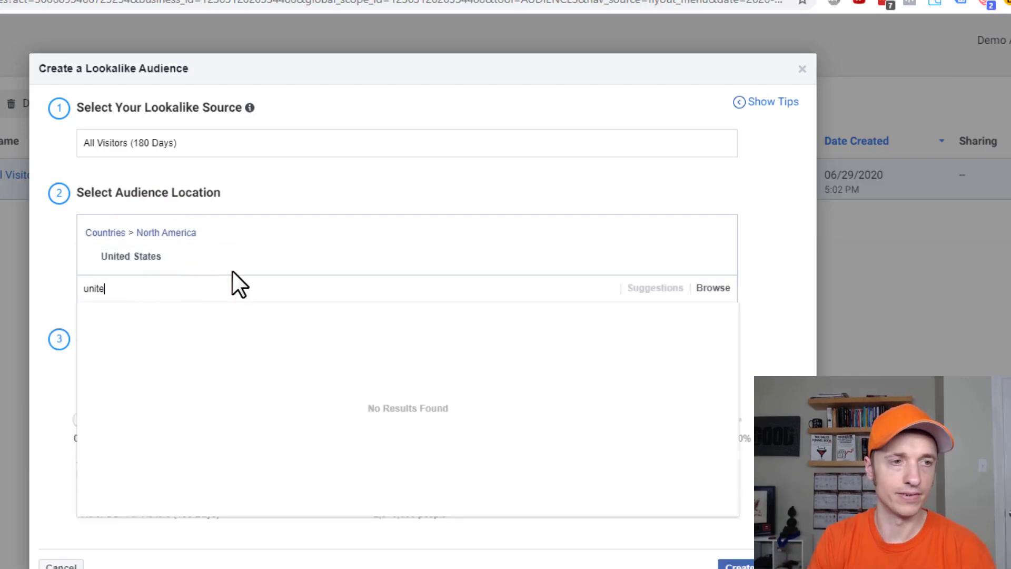
text(d kin)
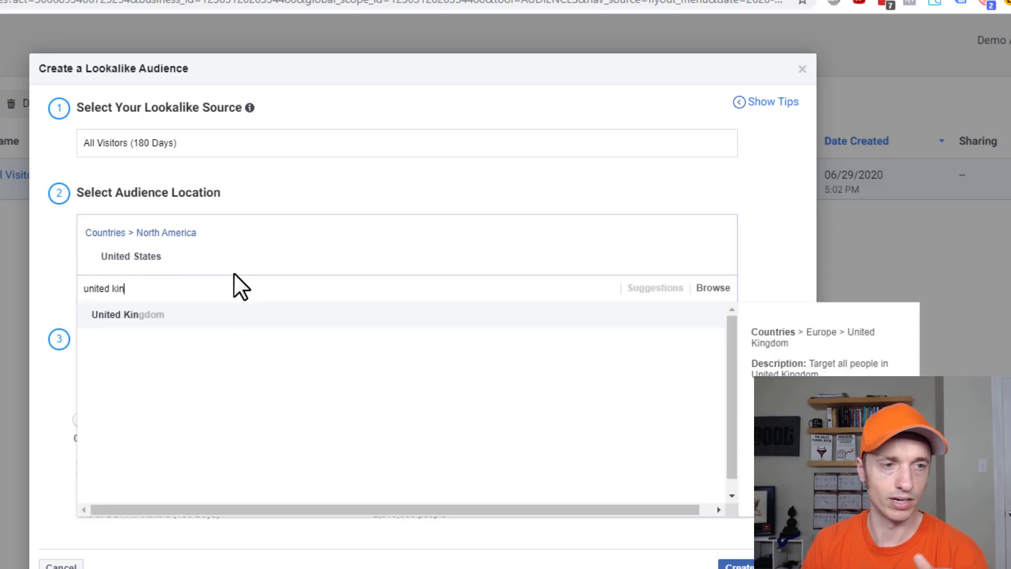
click(232, 316)
click(771, 277)
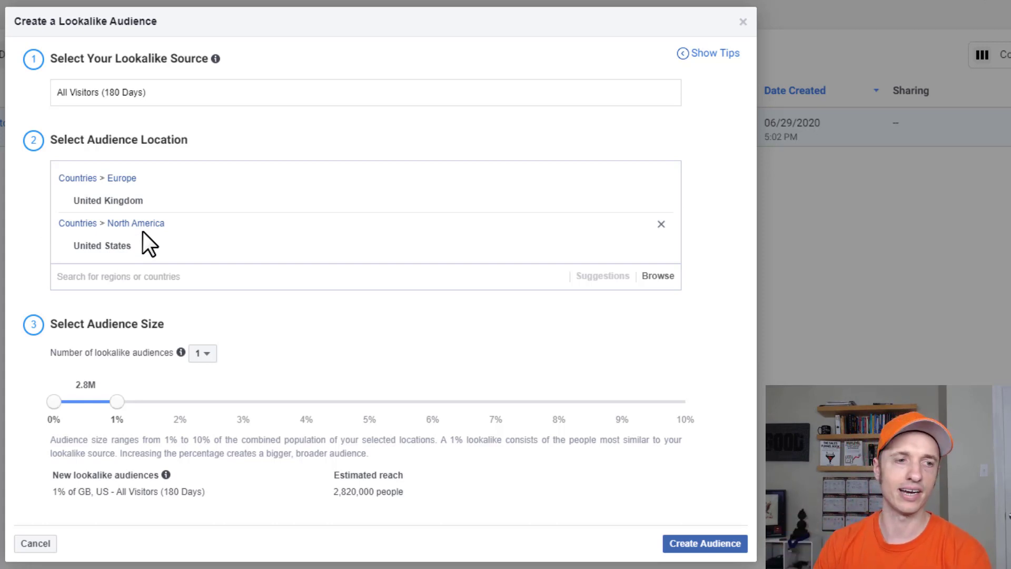
Try lookalike audience sizes of 2% and 3%, and bring the size back to 1%.
drag(118, 405, 194, 409)
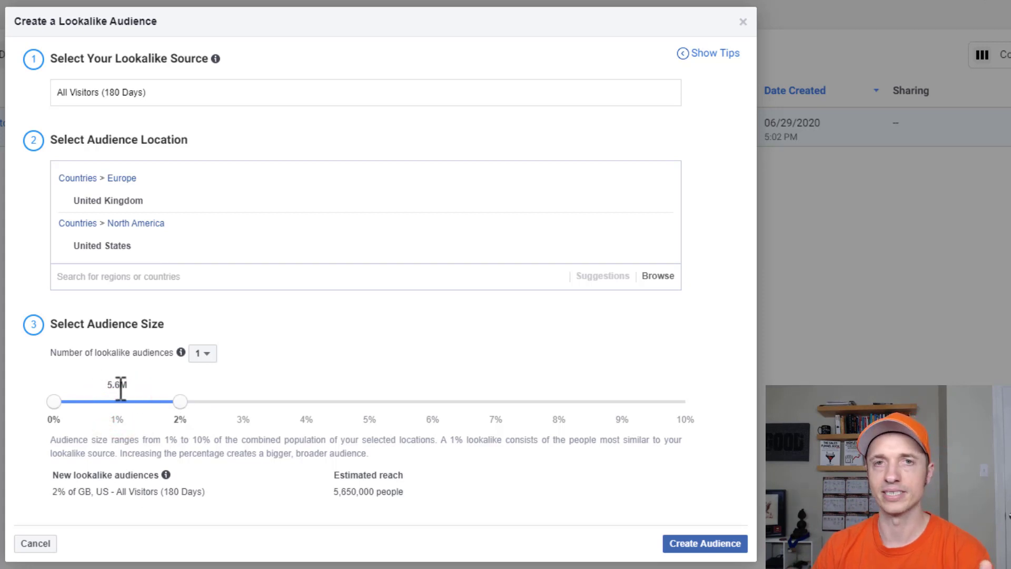
click(179, 403)
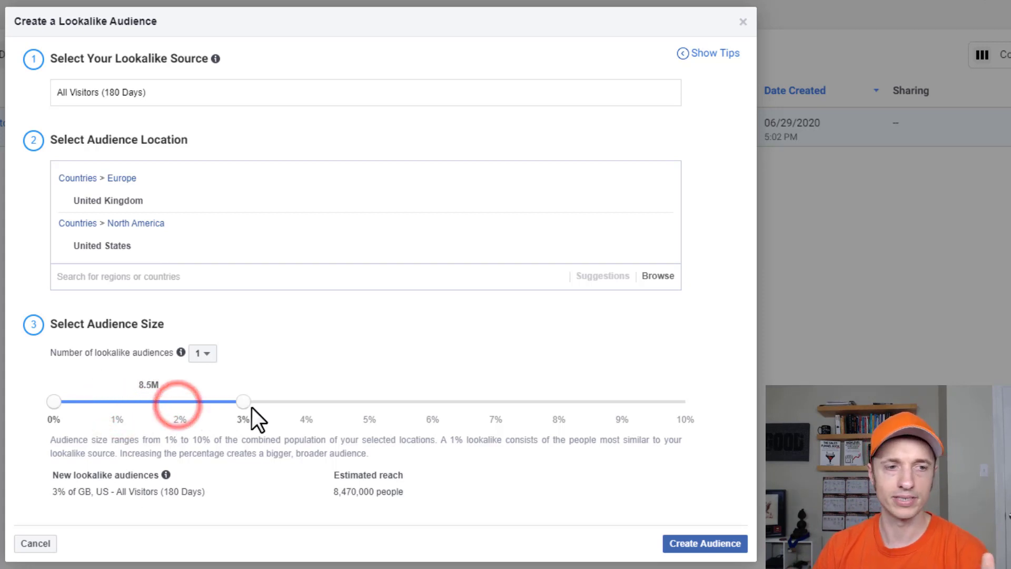
mouse_move(246, 404)
mouse_down()
mouse_move(307, 404)
mouse_move(33, 402)
mouse_move(171, 413)
mouse_up()
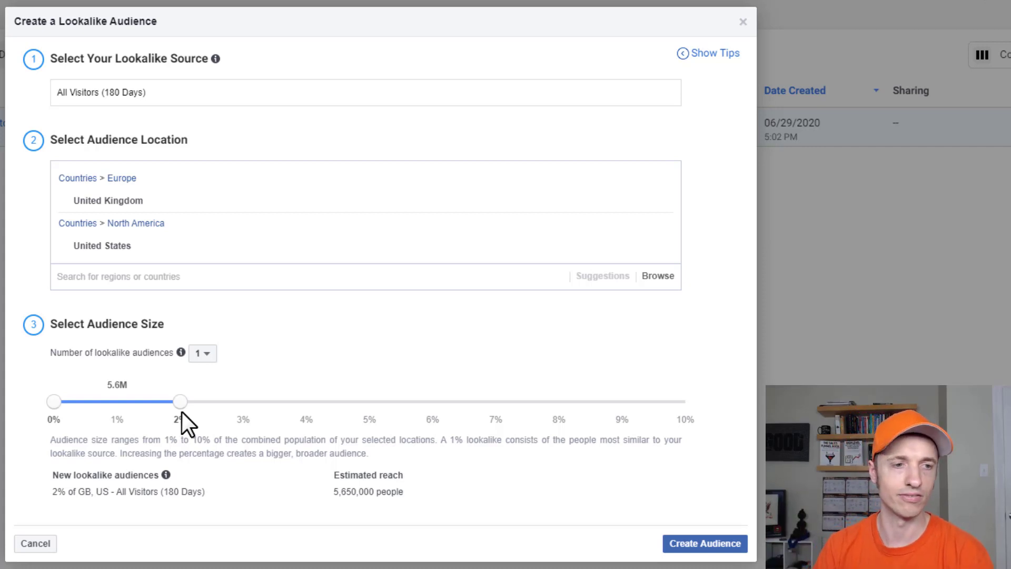
drag(181, 402, 119, 402)
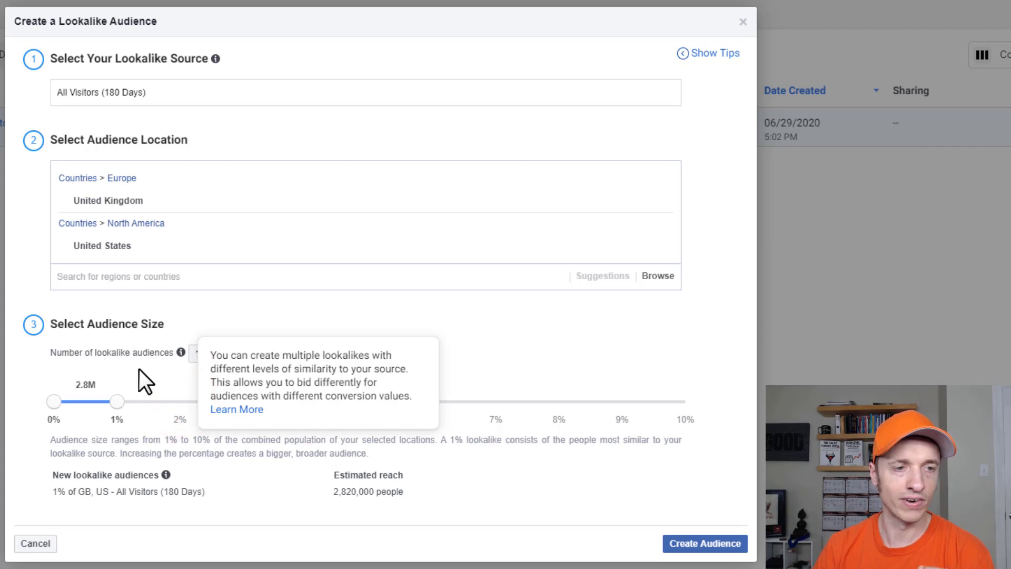
Set the number of lookalike audiences to 3 and extend the third audience's range to 2% to 5%.
click(211, 364)
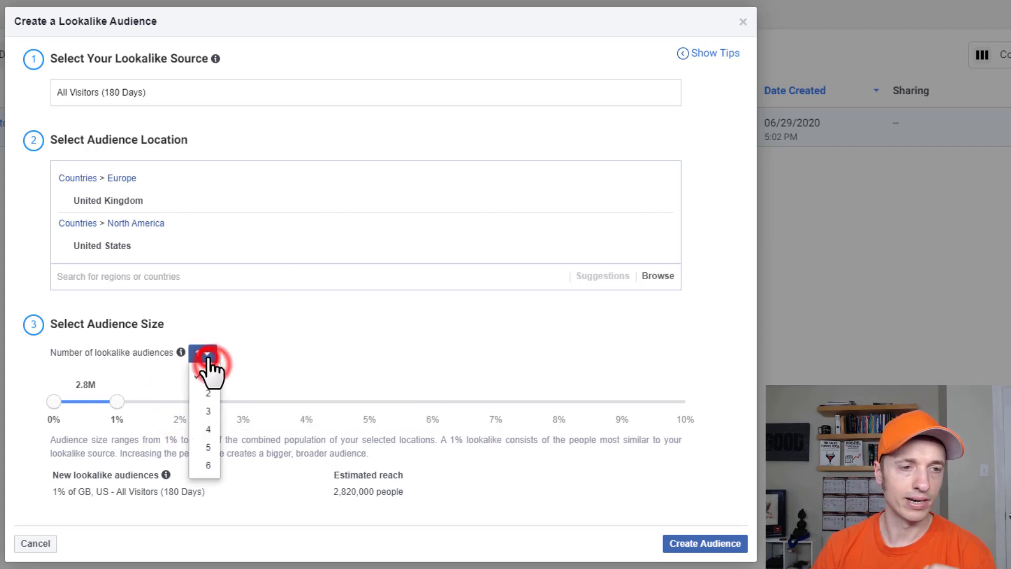
click(206, 412)
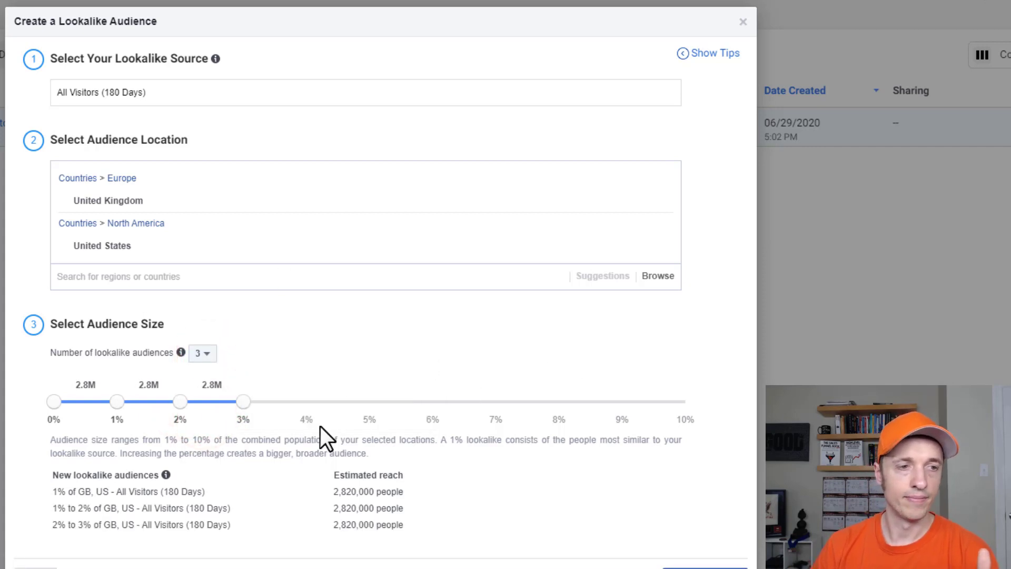
click(180, 401)
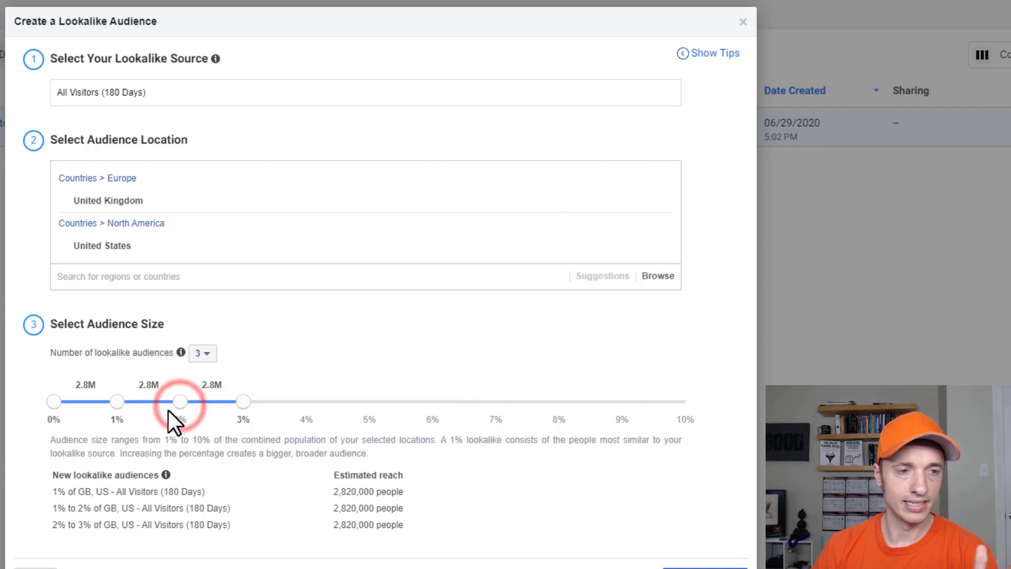
drag(238, 402, 306, 402)
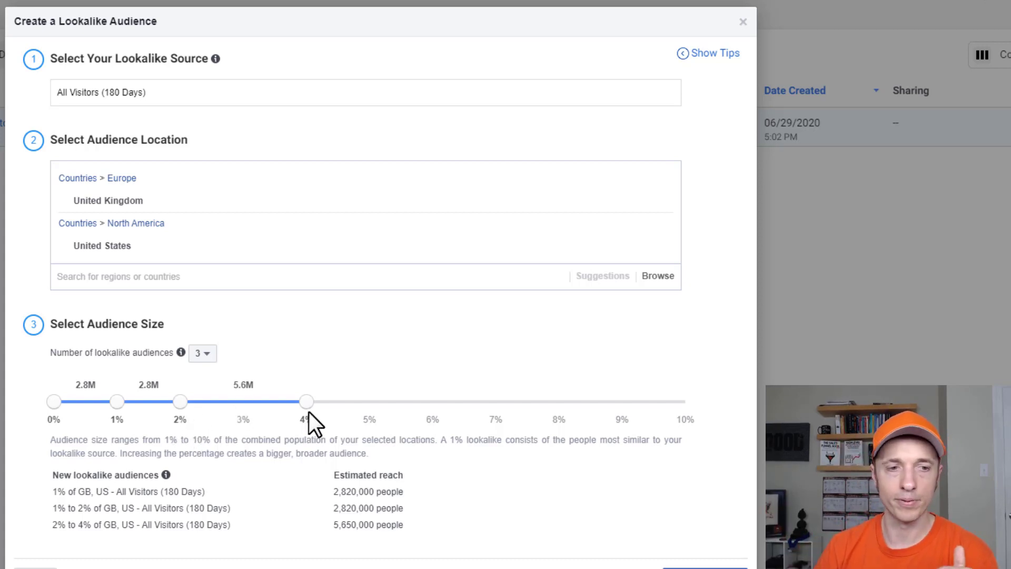
drag(309, 404, 370, 411)
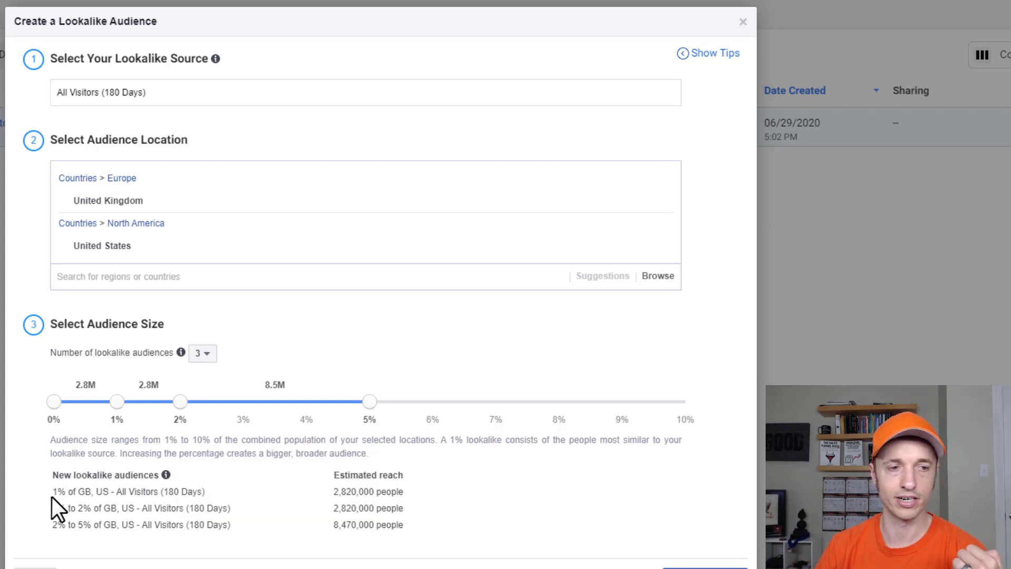
drag(53, 492, 206, 494)
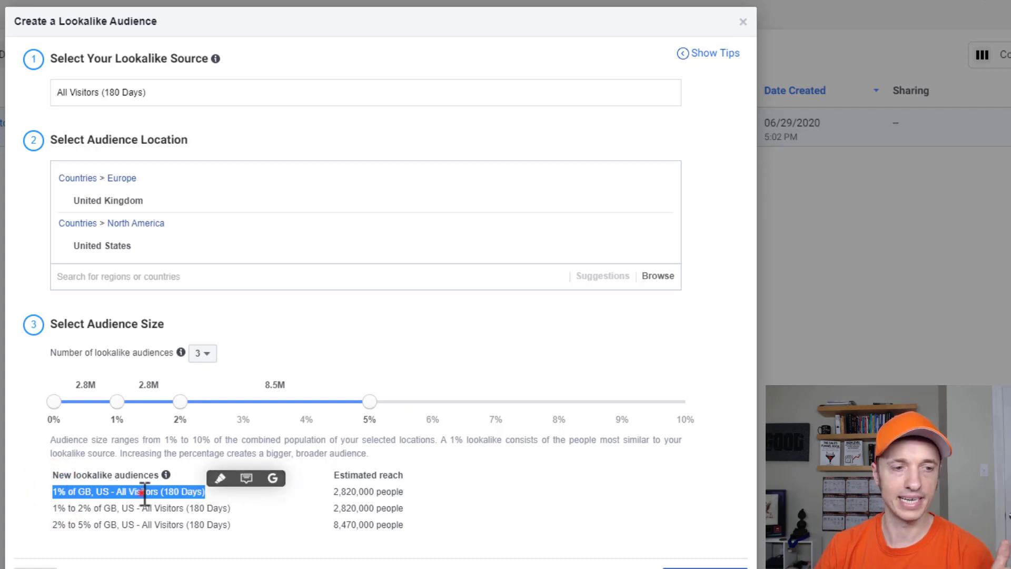
Review the names and percentage ranges of the three new GB, US lookalike audiences based on All Visitors (180 Days).
drag(138, 491, 208, 497)
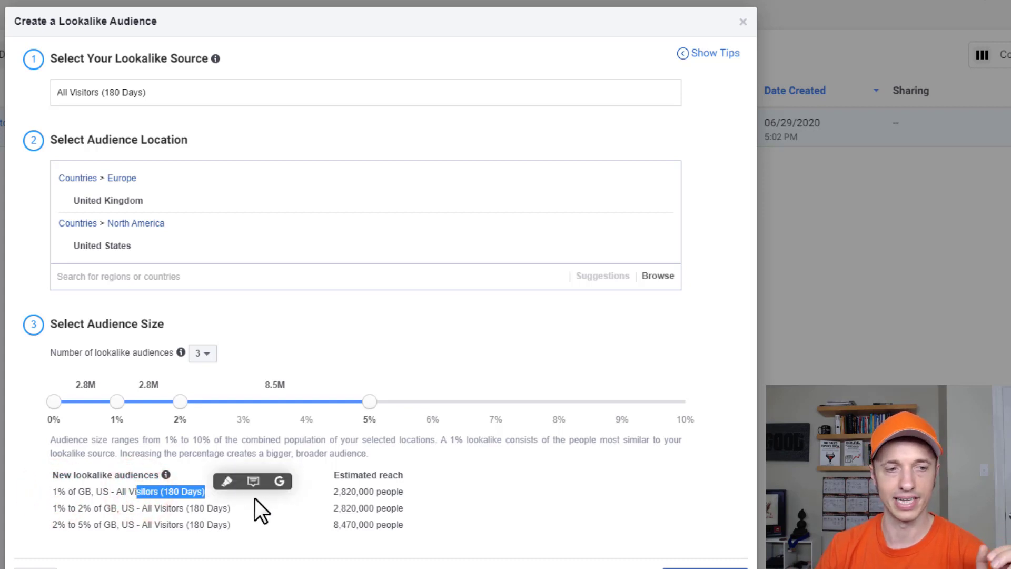
drag(55, 508, 117, 508)
click(48, 520)
click(139, 524)
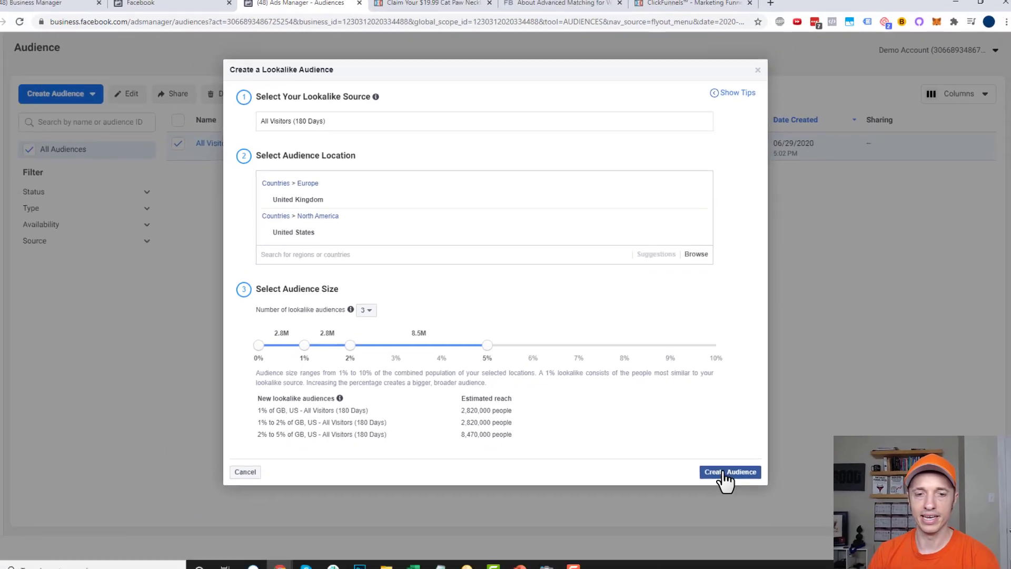
Try to create the three lookalike audiences, check the source requirement, and close the lookalike setup.
click(705, 568)
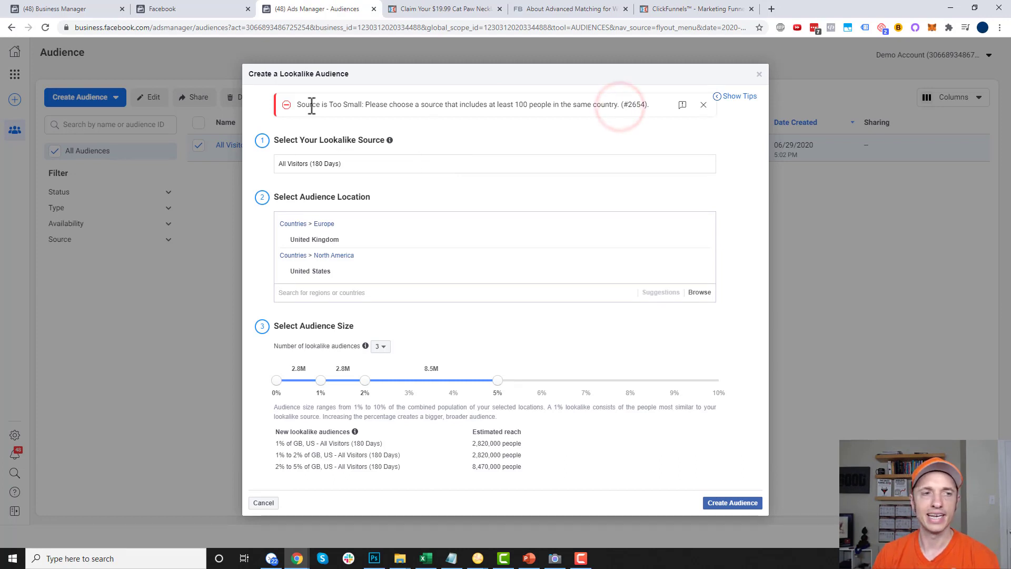
drag(365, 105, 616, 106)
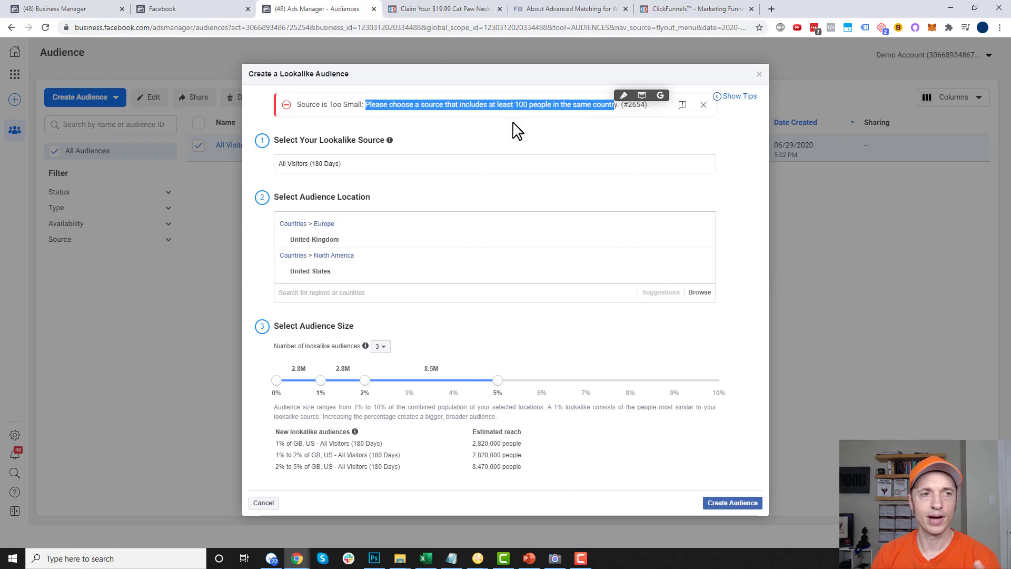
click(759, 75)
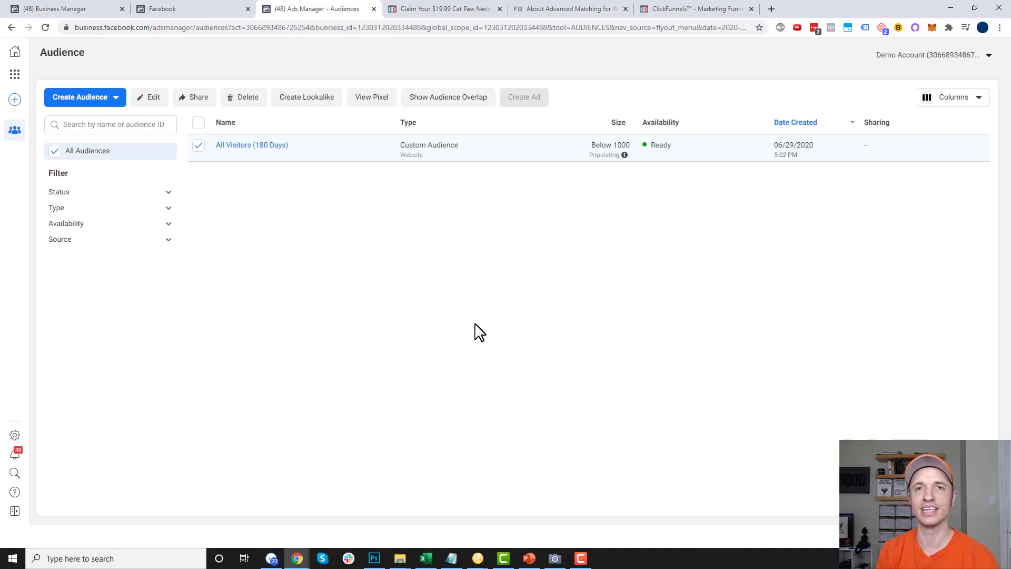
Switch to the Facebook Pixel Basics presentation in PowerPoint and show the bullet list on the first slide.
click(528, 557)
click(108, 153)
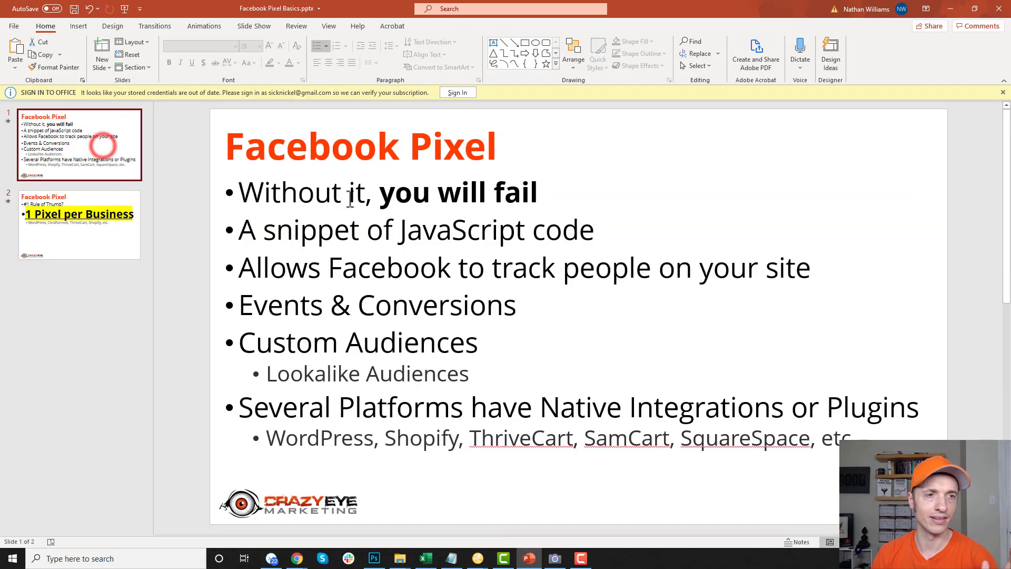
click(346, 199)
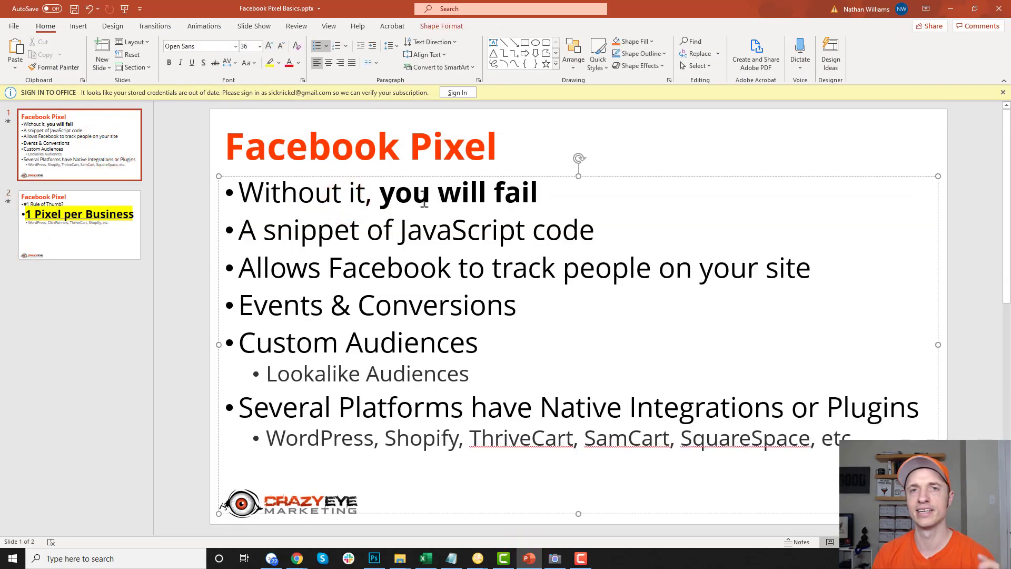